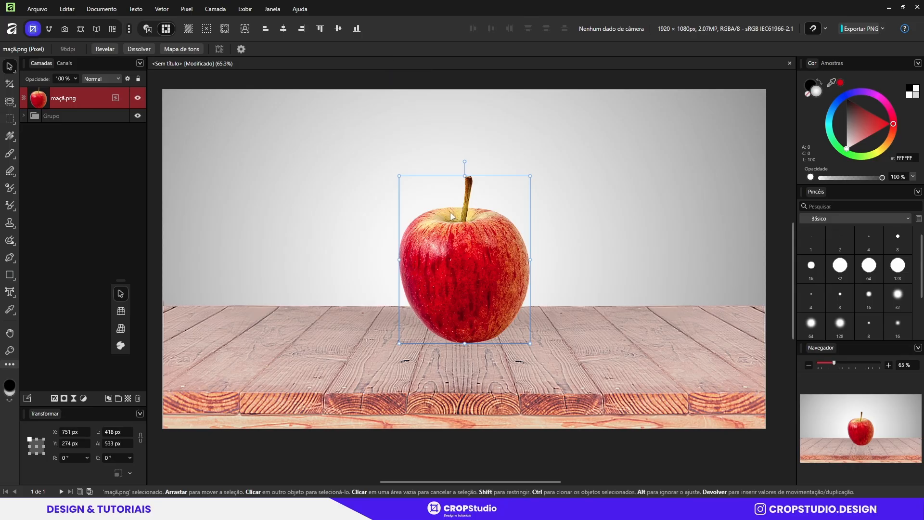
Create an empty pixel layer below the apple and paint one large, soft 890 px black brush dab behind the apple
{"action": "left_click", "coordinate": [128, 397]}
{"action": "left_click_drag", "start_coordinate": [103, 95], "coordinate": [83, 122]}
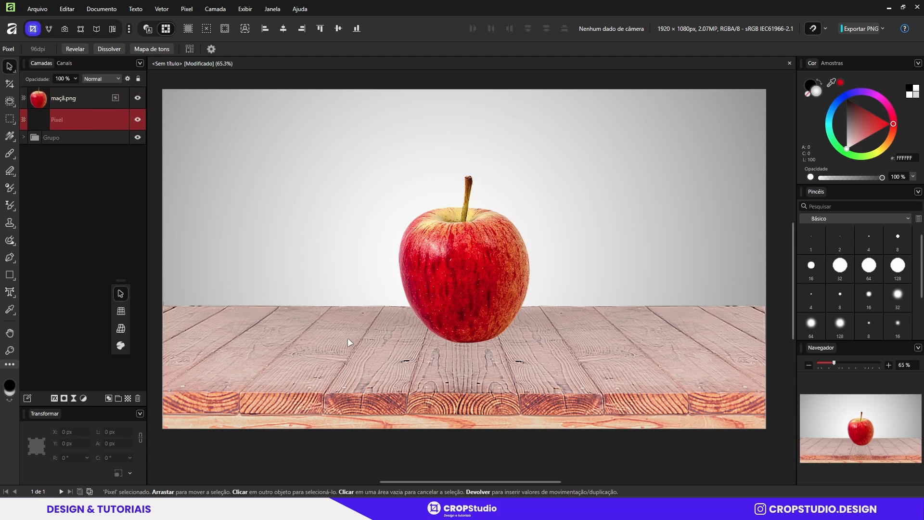
{"action": "key", "text": "b"}
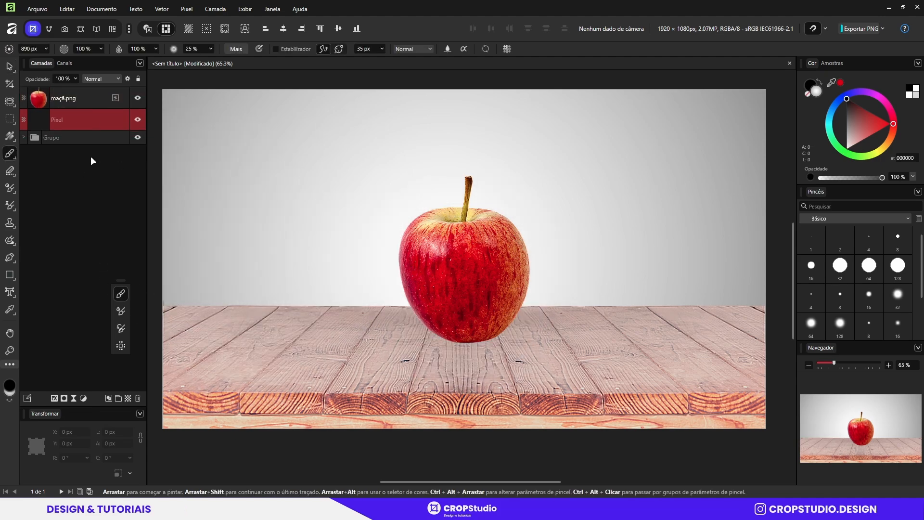
{"action": "mouse_move", "coordinate": [464, 268]}
{"action": "left_mouse_down"}
{"action": "mouse_move", "coordinate": [439, 305]}
{"action": "mouse_move", "coordinate": [462, 305]}
{"action": "mouse_move", "coordinate": [448, 374]}
{"action": "left_mouse_up"}
{"action": "key", "text": "ctrl+z"}
{"action": "left_click", "coordinate": [462, 304]}
{"action": "key", "text": "ctrl+z"}
Flatten the black dab into a thin shadow under the apple's base and set its layer to Multiplicar at 81% opacity
{"action": "key", "text": "v"}
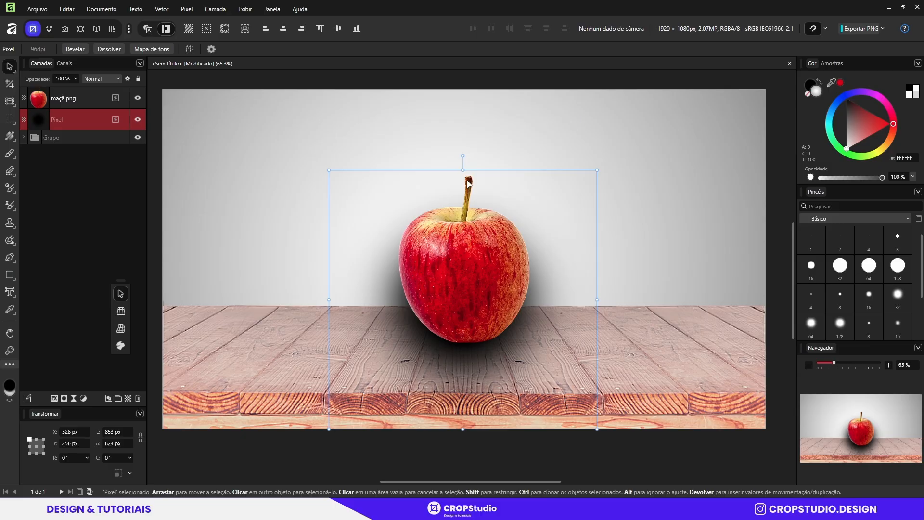
{"action": "left_click_drag", "start_coordinate": [462, 170], "coordinate": [485, 349]}
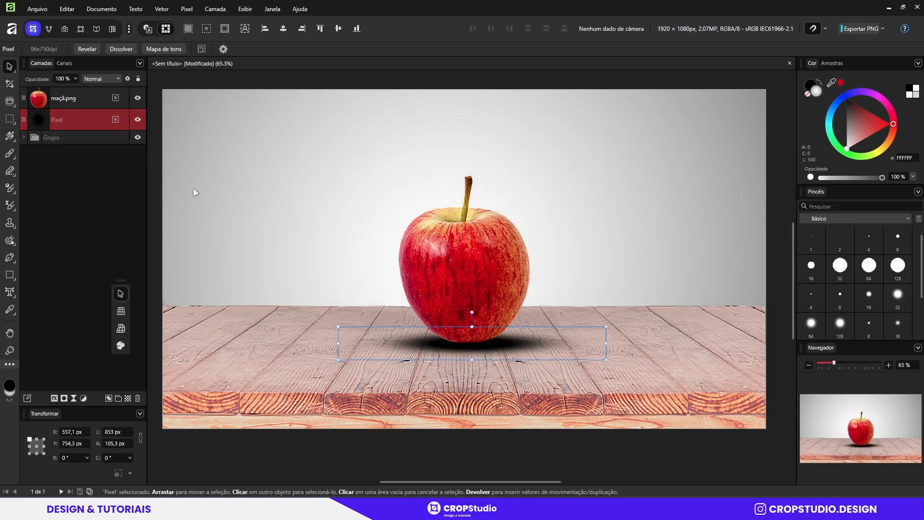
{"action": "left_click", "coordinate": [117, 79]}
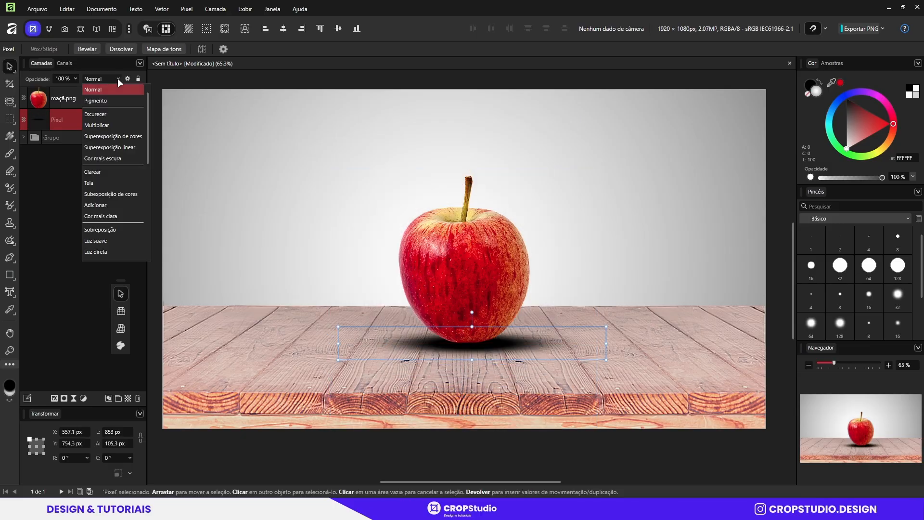
{"action": "left_click", "coordinate": [102, 124]}
{"action": "left_click_drag", "start_coordinate": [36, 77], "coordinate": [29, 79]}
{"action": "left_click_drag", "start_coordinate": [506, 341], "coordinate": [509, 341]}
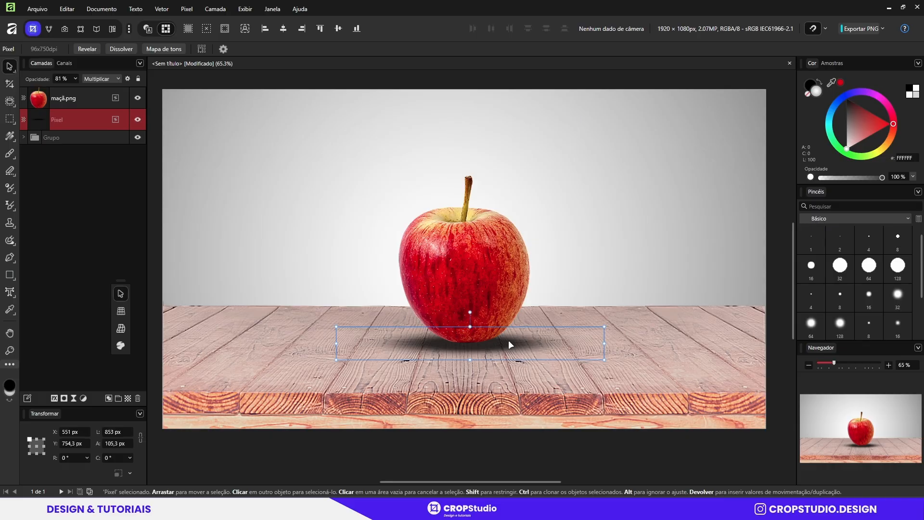
Delete the painted shadow layer and clear the selection
{"action": "key", "text": "Delete"}
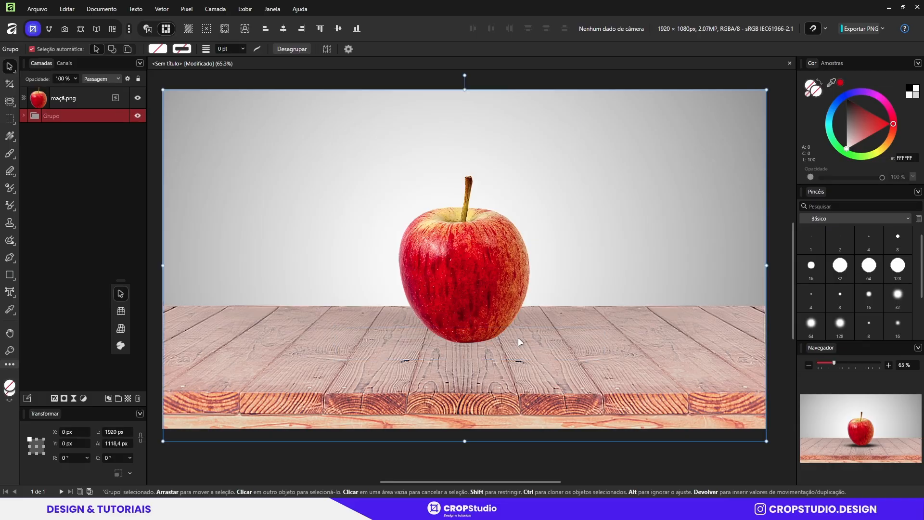
{"action": "left_click", "coordinate": [343, 73]}
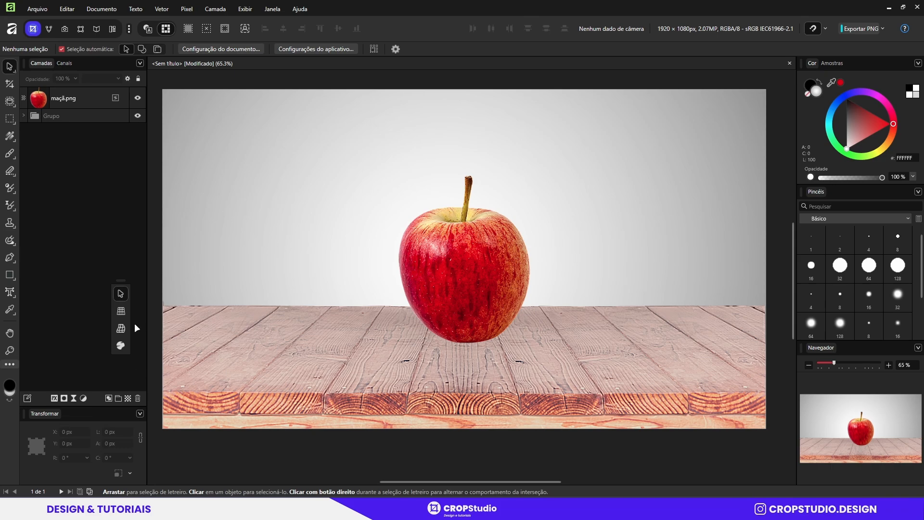
Add a Curves adjustment above the apple, lower its white point to darken the image almost to black, and hide it with an inverted mask
{"action": "left_click", "coordinate": [84, 397]}
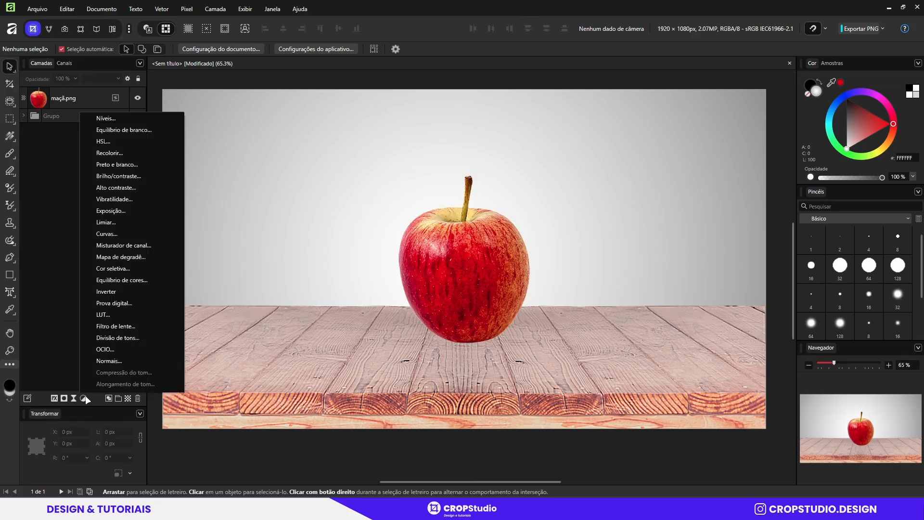
{"action": "left_click", "coordinate": [129, 236]}
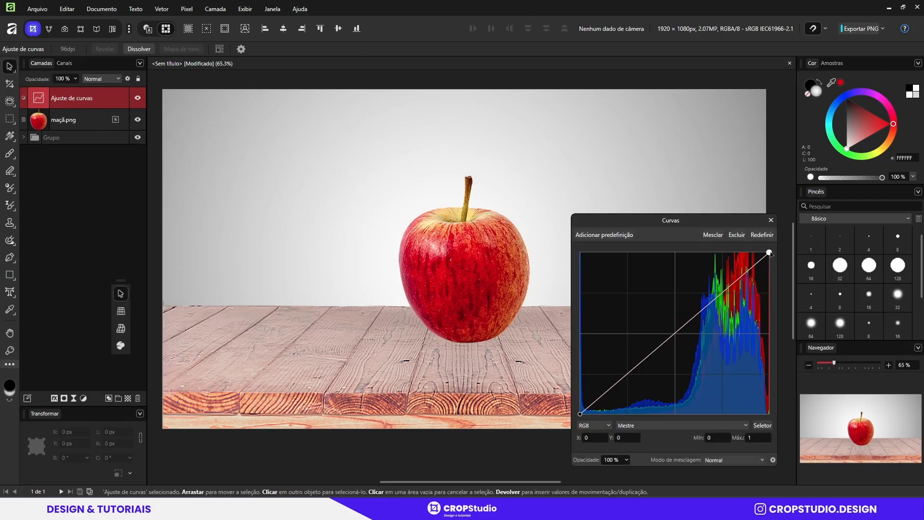
{"action": "left_click_drag", "start_coordinate": [769, 252], "coordinate": [830, 408]}
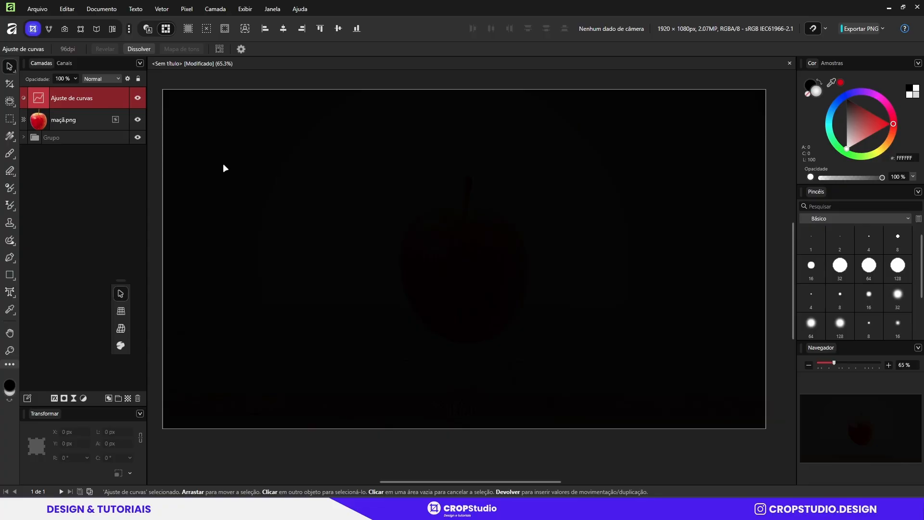
{"action": "left_click", "coordinate": [67, 398], "text": "alt"}
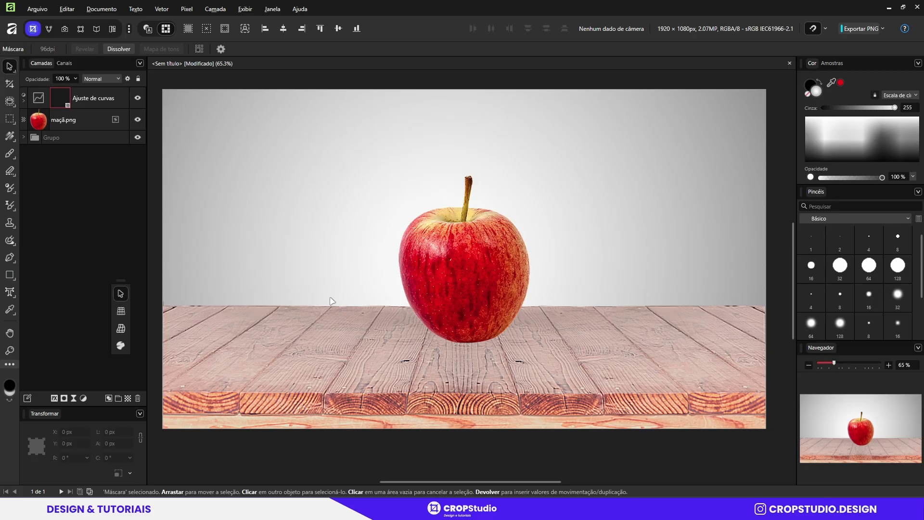
Set up a white 890 px Paint Brush with 0% hardness and 40% flow, and try it on the mask under the apple
{"action": "key", "text": "b"}
{"action": "key", "text": "x"}
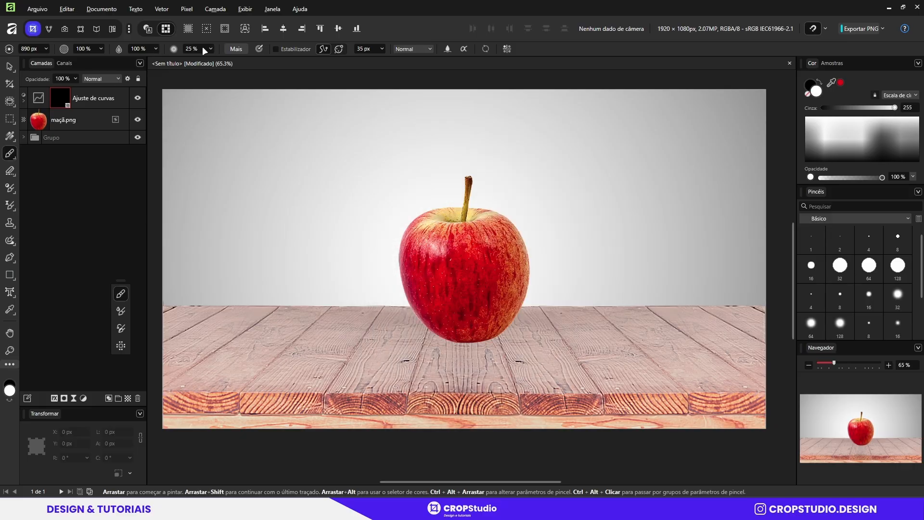
{"action": "left_click", "coordinate": [210, 49]}
{"action": "left_click", "coordinate": [177, 45]}
{"action": "left_click", "coordinate": [155, 49]}
{"action": "left_click_drag", "start_coordinate": [158, 60], "coordinate": [143, 61]}
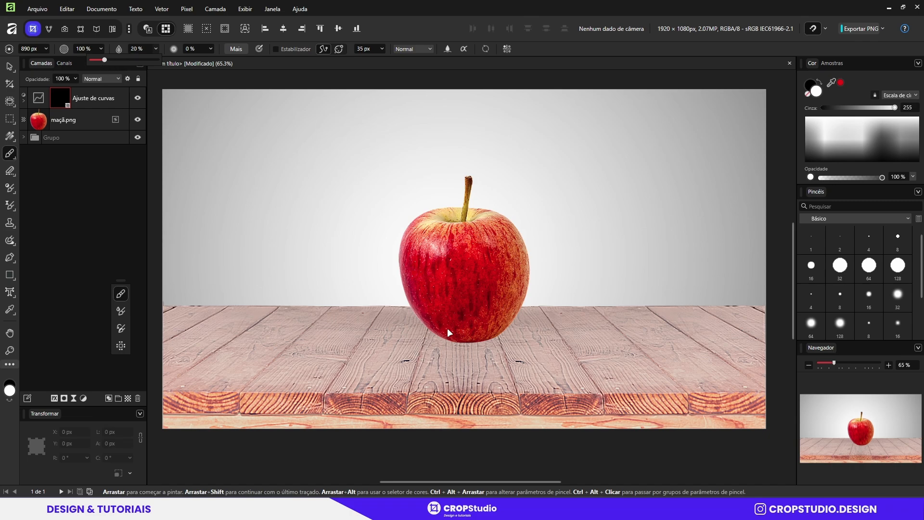
{"action": "left_click", "coordinate": [101, 49]}
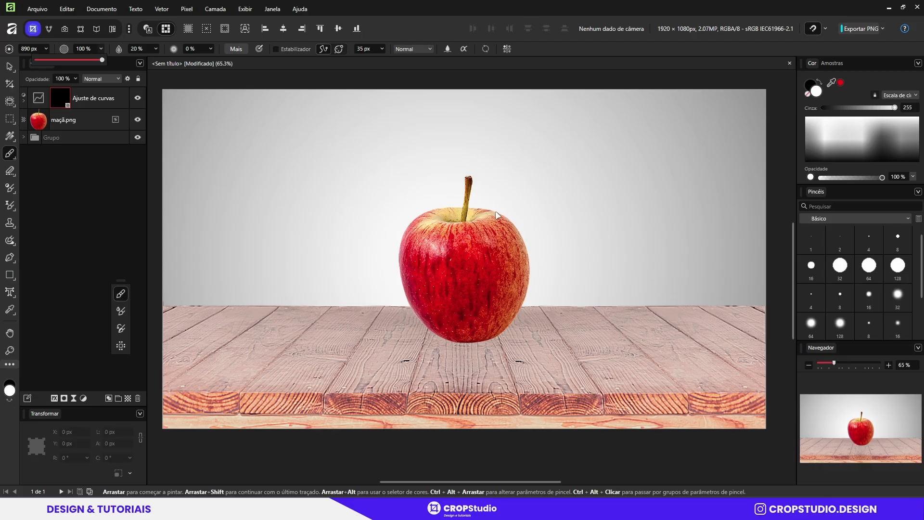
{"action": "left_click", "coordinate": [545, 306]}
{"action": "left_click", "coordinate": [147, 49]}
{"action": "left_click_drag", "start_coordinate": [156, 59], "coordinate": [170, 60]}
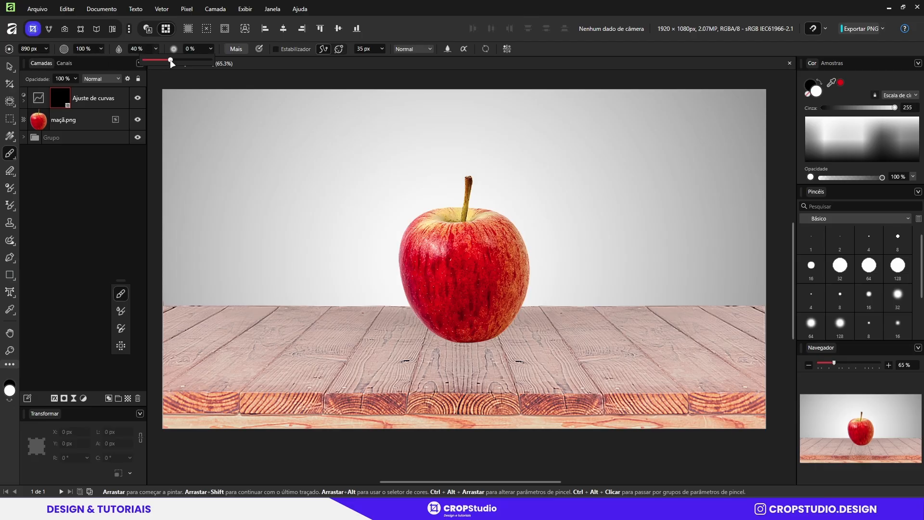
{"action": "left_click", "coordinate": [489, 338]}
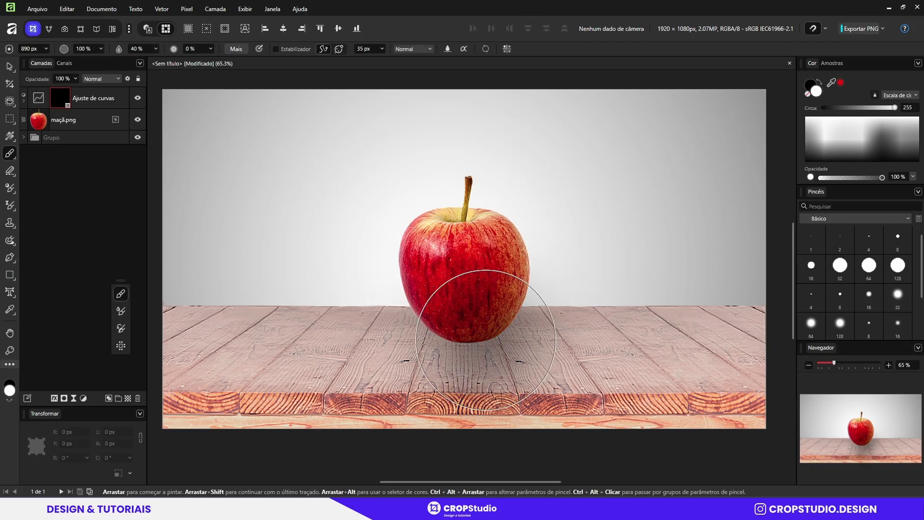
Flatten the brush tip into a horizontal ellipse by setting its shape (Forma) to 15% and rotation (Rotação) to 25%
{"action": "left_click", "coordinate": [235, 48]}
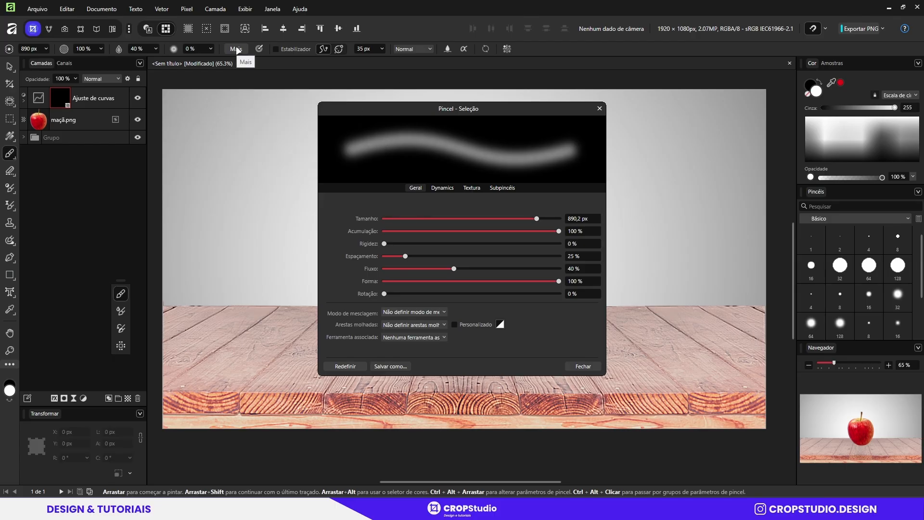
{"action": "left_click_drag", "start_coordinate": [469, 109], "coordinate": [623, 115]}
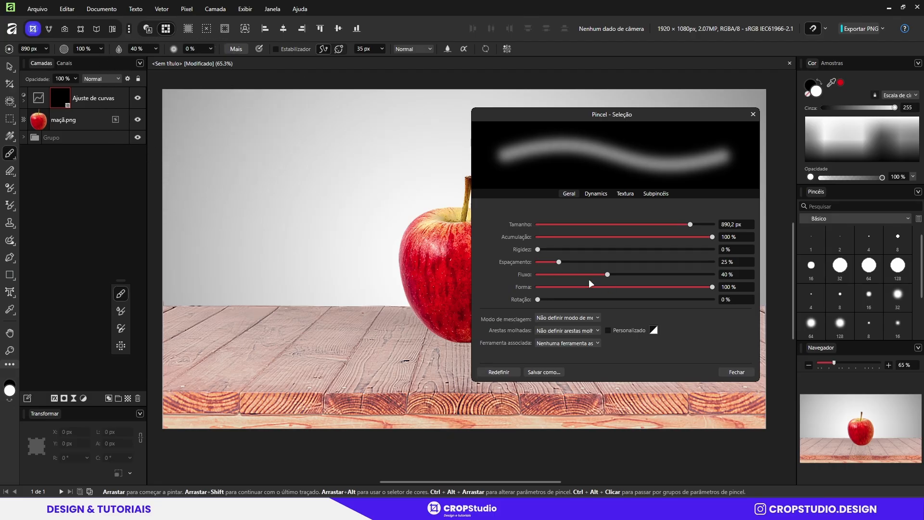
{"action": "mouse_move", "coordinate": [537, 299]}
{"action": "left_mouse_down"}
{"action": "mouse_move", "coordinate": [654, 312]}
{"action": "mouse_move", "coordinate": [668, 303]}
{"action": "mouse_move", "coordinate": [564, 287]}
{"action": "left_mouse_up"}
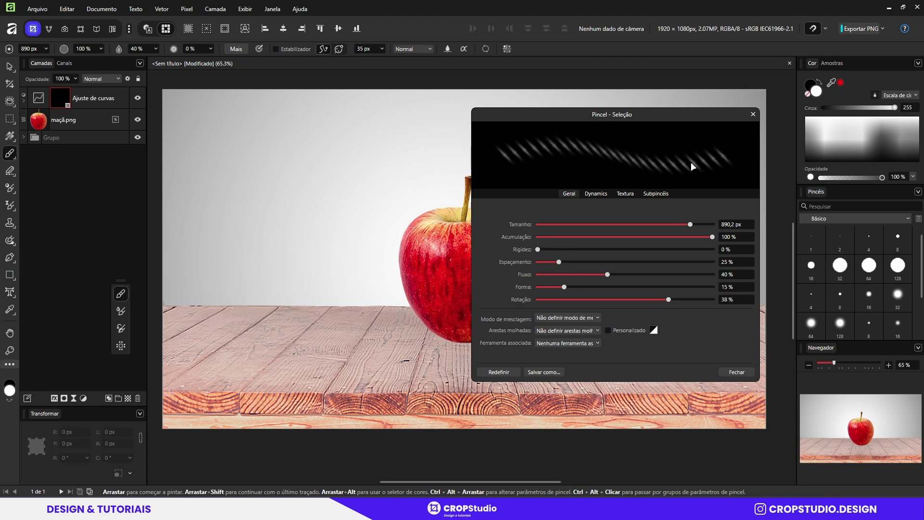
{"action": "left_click", "coordinate": [296, 297]}
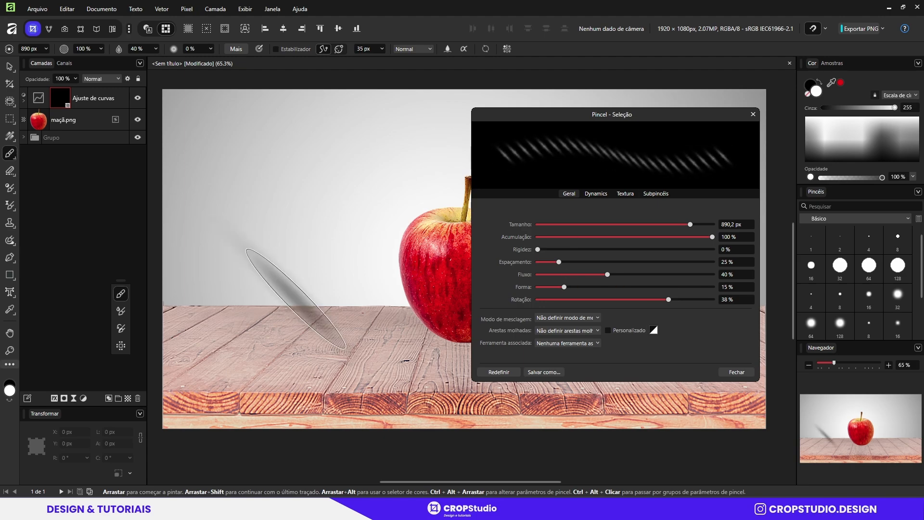
{"action": "key", "text": "ctrl+z"}
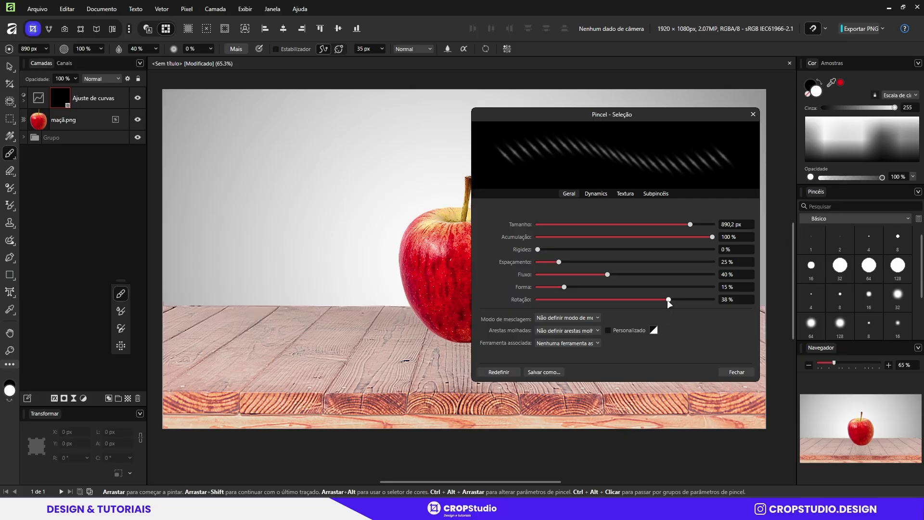
{"action": "mouse_move", "coordinate": [668, 301]}
{"action": "left_mouse_down"}
{"action": "mouse_move", "coordinate": [599, 302]}
{"action": "mouse_move", "coordinate": [623, 318]}
{"action": "left_mouse_up"}
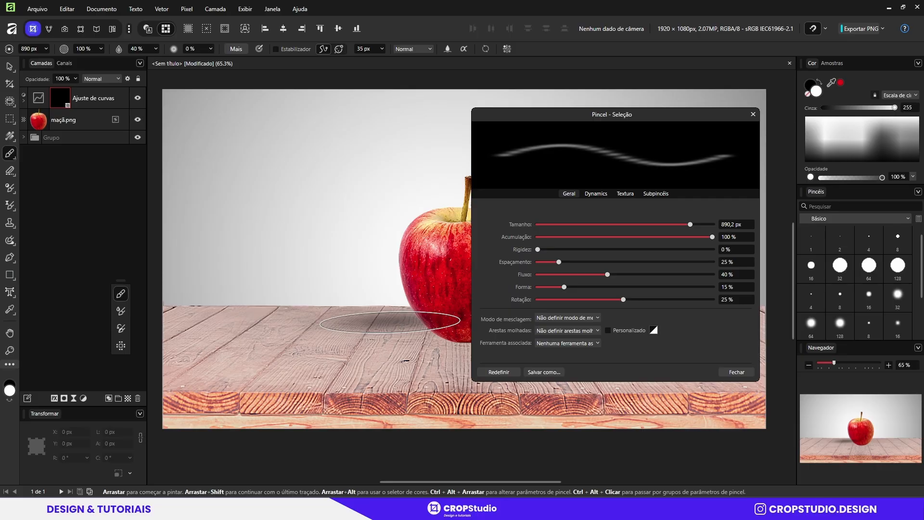
{"action": "left_click", "coordinate": [753, 114]}
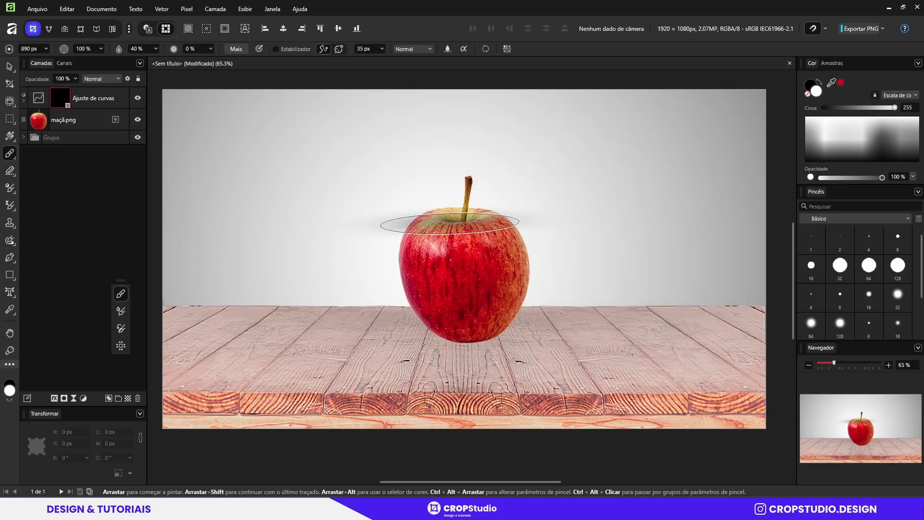
Try the elliptical brush over the apple and its base, and rotate the tip in small increments until it is nearly horizontal again
{"action": "left_click", "coordinate": [449, 222]}
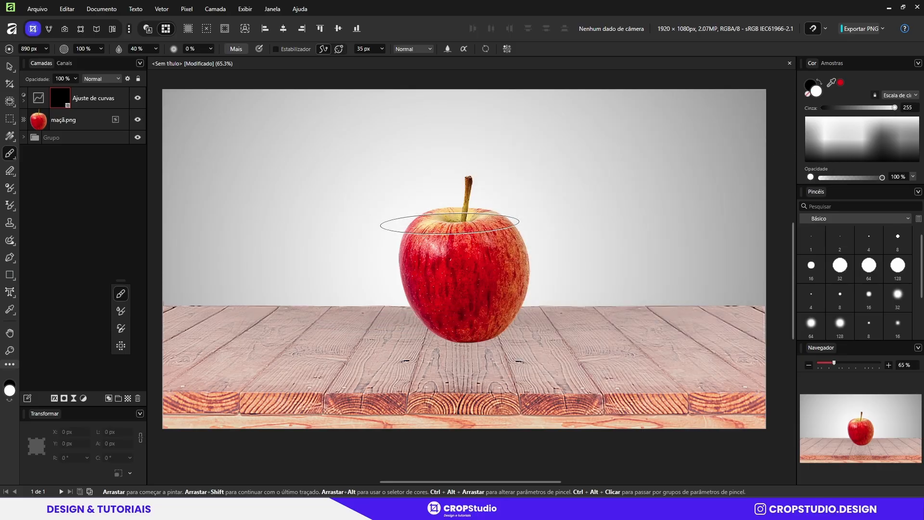
{"action": "left_click", "coordinate": [408, 335]}
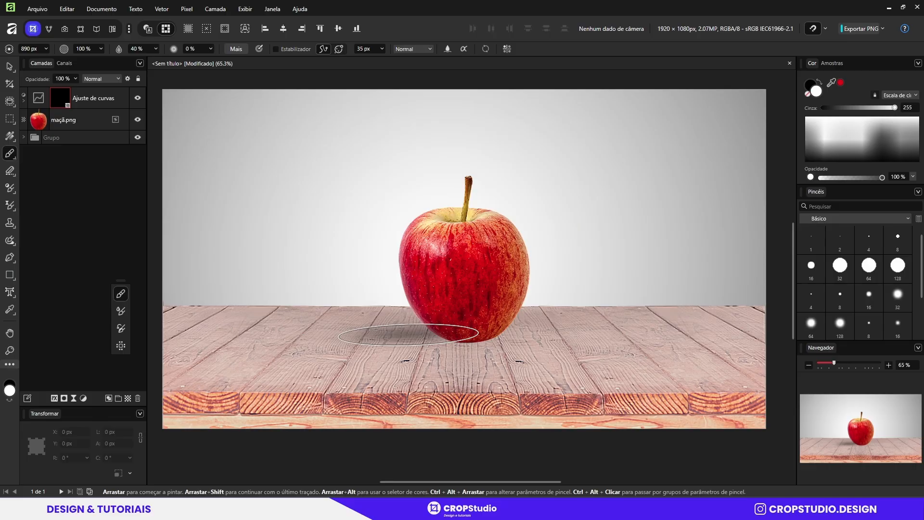
{"action": "key", "text": "Right"}
{"action": "key", "text": "Right"}
{"action": "key", "text": "Right"}
{"action": "key", "text": "Right"}
{"action": "key", "text": "Right"}
{"action": "key", "text": "Right"}
{"action": "key", "text": "Right"}
{"action": "key", "text": "Right"}
{"action": "key", "text": "Right"}
{"action": "key", "text": "Right"}
{"action": "key", "text": "Right"}
{"action": "key", "text": "Right"}
{"action": "key", "text": "Right"}
{"action": "key", "text": "Right"}
{"action": "key", "text": "Right"}
{"action": "key", "text": "Right"}
{"action": "key", "text": "Right"}
{"action": "key", "text": "Right"}
{"action": "key", "text": "Right"}
{"action": "key", "text": "Right"}
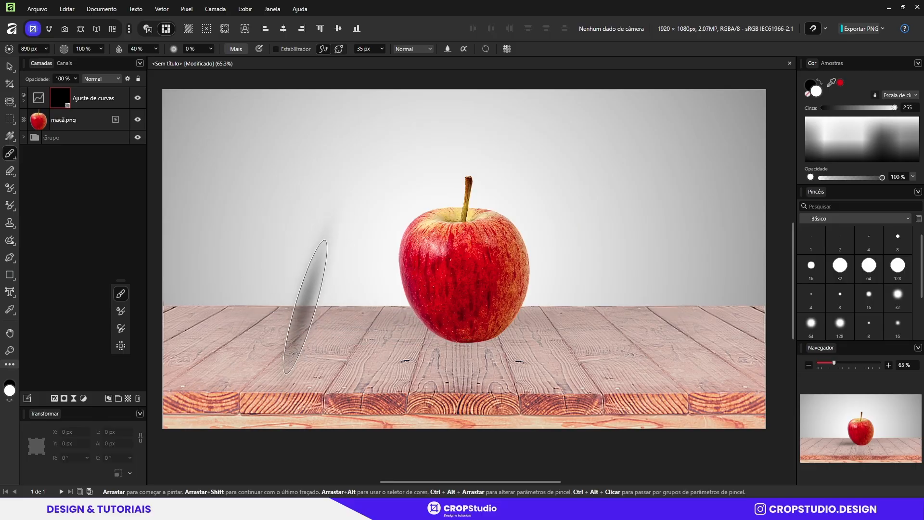
{"action": "key", "text": "Right"}
{"action": "key", "text": "Right"}
{"action": "key", "text": "Right"}
{"action": "key", "text": "Right"}
{"action": "key", "text": "Right"}
{"action": "key", "text": "Right"}
{"action": "key", "text": "Right"}
{"action": "key", "text": "Right"}
{"action": "key", "text": "Right"}
{"action": "key", "text": "Right"}
{"action": "key", "text": "Right"}
{"action": "key", "text": "Right"}
{"action": "key", "text": "Right"}
{"action": "key", "text": "Right"}
{"action": "key", "text": "Right"}
Enlarge the elliptical brush directly on the canvas to about 1149 px, keeping hardness at 0%
{"action": "left_click_drag", "start_coordinate": [314, 266], "coordinate": [314, 266]}
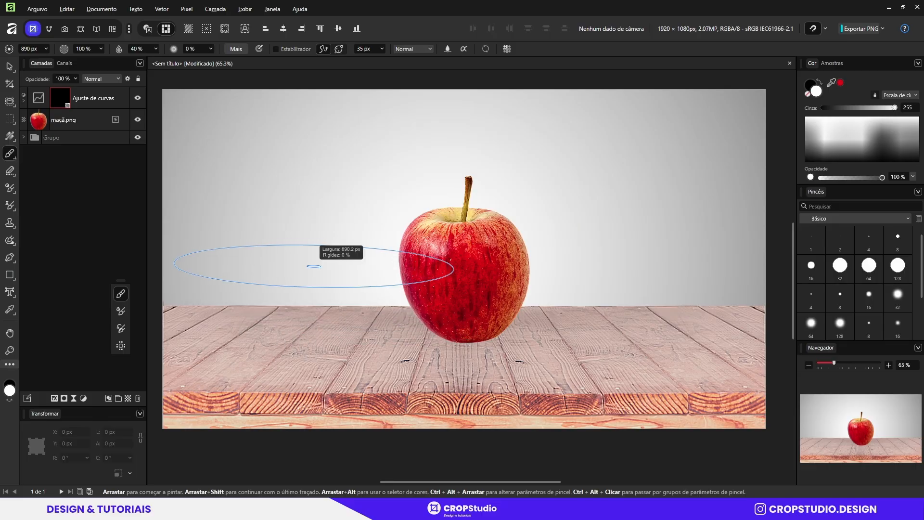
{"action": "mouse_move", "coordinate": [420, 310]}
{"action": "left_mouse_down"}
{"action": "mouse_move", "coordinate": [714, 306]}
{"action": "mouse_move", "coordinate": [304, 305]}
{"action": "mouse_move", "coordinate": [794, 310]}
{"action": "mouse_move", "coordinate": [600, 310]}
{"action": "left_mouse_up"}
{"action": "mouse_move", "coordinate": [482, 334]}
{"action": "left_mouse_down"}
{"action": "mouse_move", "coordinate": [482, 302]}
{"action": "mouse_move", "coordinate": [483, 328]}
{"action": "left_mouse_up"}
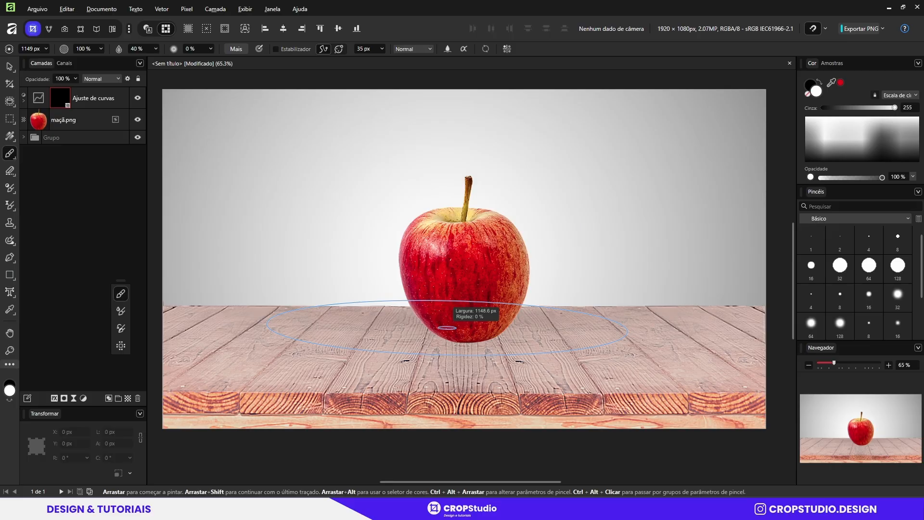
Adjust the brush tip on the canvas to about 19% shape and 28% spacing, and fine-tune its rotation to lie flat
{"action": "left_click", "coordinate": [405, 306], "text": "ctrl+alt"}
{"action": "mouse_move", "coordinate": [416, 303]}
{"action": "left_mouse_down", "text": "ctrl+alt"}
{"action": "mouse_move", "coordinate": [440, 277]}
{"action": "mouse_move", "coordinate": [432, 274]}
{"action": "mouse_move", "coordinate": [457, 266]}
{"action": "mouse_move", "coordinate": [438, 300]}
{"action": "left_mouse_up", "text": "ctrl+alt"}
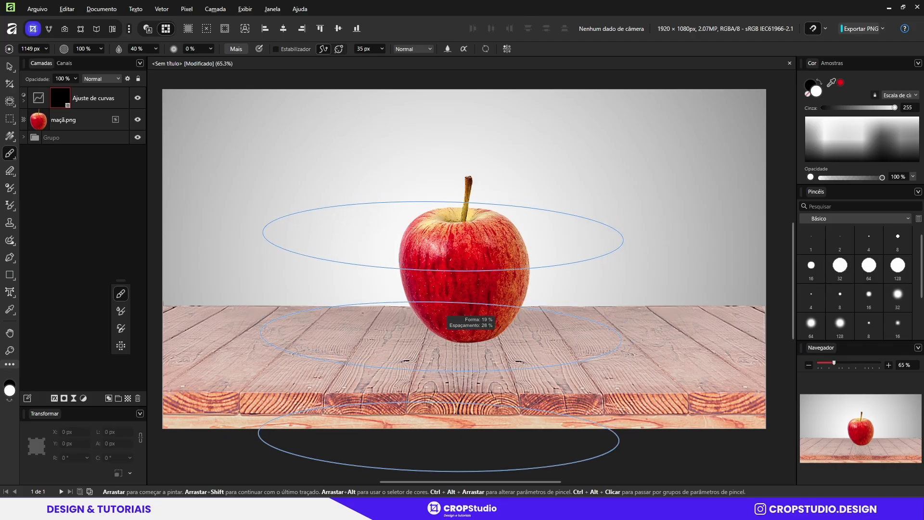
{"action": "left_click", "coordinate": [427, 309], "text": "ctrl+alt"}
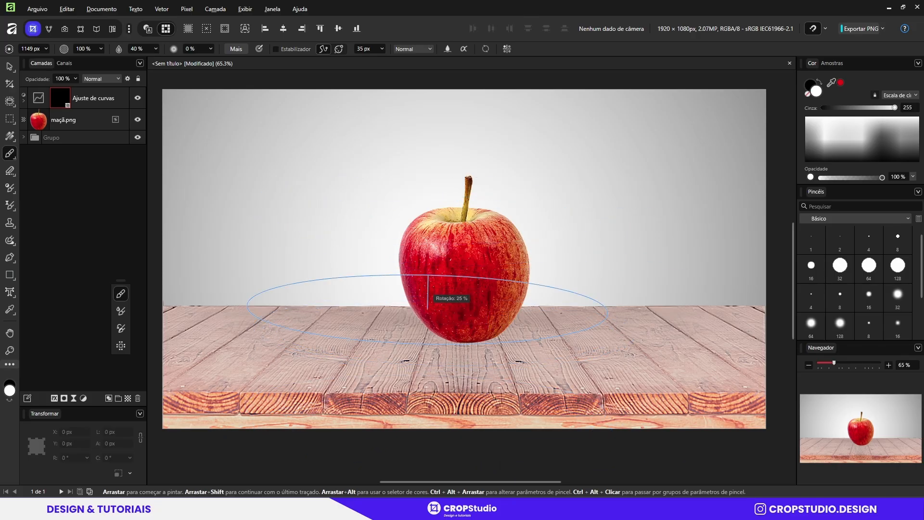
{"action": "mouse_move", "coordinate": [427, 294]}
{"action": "left_mouse_down", "text": "ctrl+alt"}
{"action": "mouse_move", "coordinate": [436, 291]}
{"action": "mouse_move", "coordinate": [415, 289]}
{"action": "mouse_move", "coordinate": [430, 288]}
{"action": "mouse_move", "coordinate": [418, 301]}
{"action": "left_mouse_up", "text": "ctrl+alt"}
{"action": "left_click", "coordinate": [430, 332], "text": "ctrl+alt"}
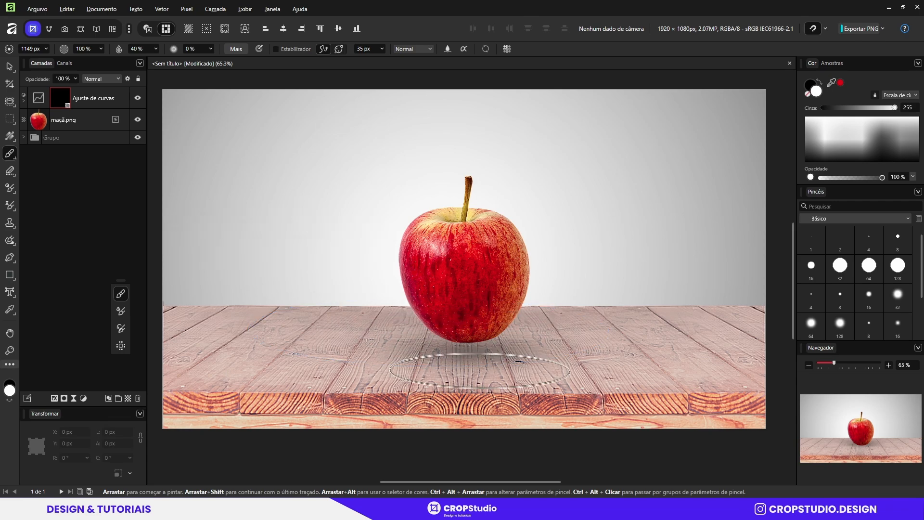
Try the flat brush under the apple's base and set its flow to 64%
{"action": "left_click", "coordinate": [453, 344]}
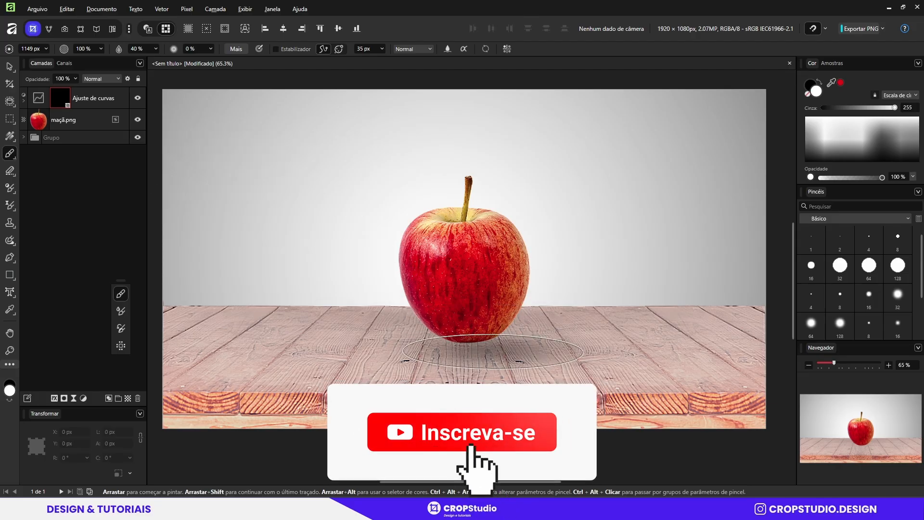
{"action": "left_click", "coordinate": [155, 49]}
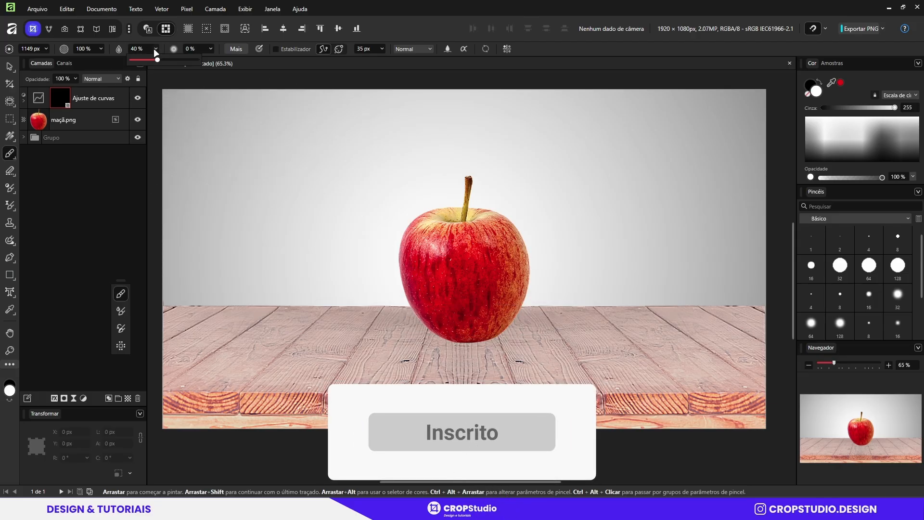
{"action": "left_click_drag", "start_coordinate": [158, 60], "coordinate": [174, 60]}
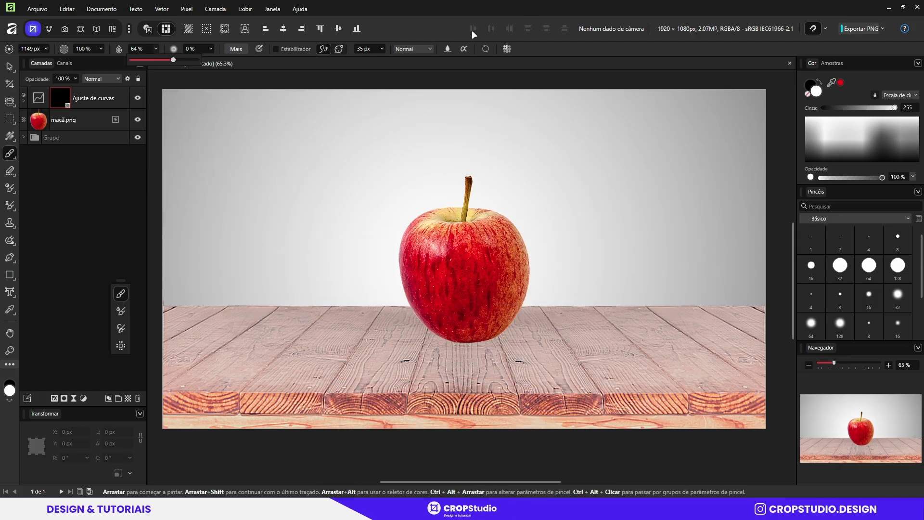
Move the Curves adjustment below the apple layer and paint a wide, soft shadow under the apple with a 2330 px brush
{"action": "left_click_drag", "start_coordinate": [99, 95], "coordinate": [92, 129]}
{"action": "left_click_drag", "start_coordinate": [458, 338], "coordinate": [644, 338]}
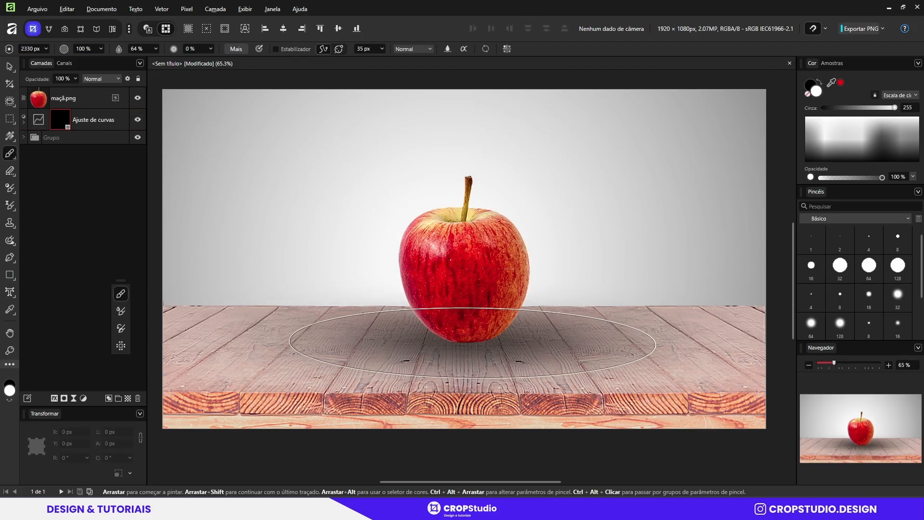
{"action": "left_click", "coordinate": [472, 342]}
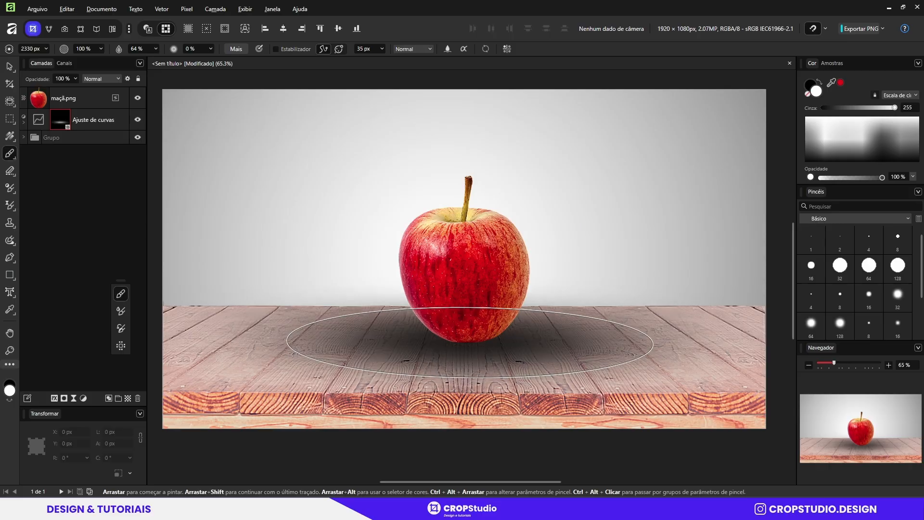
Deepen the shadow at the apple's base with a 1071 px brush dab and smaller 457 px dabs at 22% flow
{"action": "left_click_drag", "start_coordinate": [491, 318], "coordinate": [293, 319]}
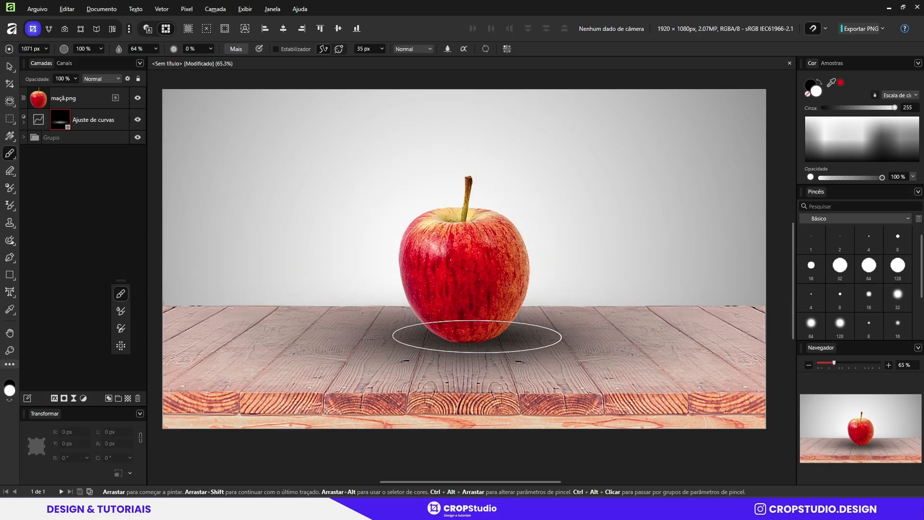
{"action": "left_click", "coordinate": [469, 336]}
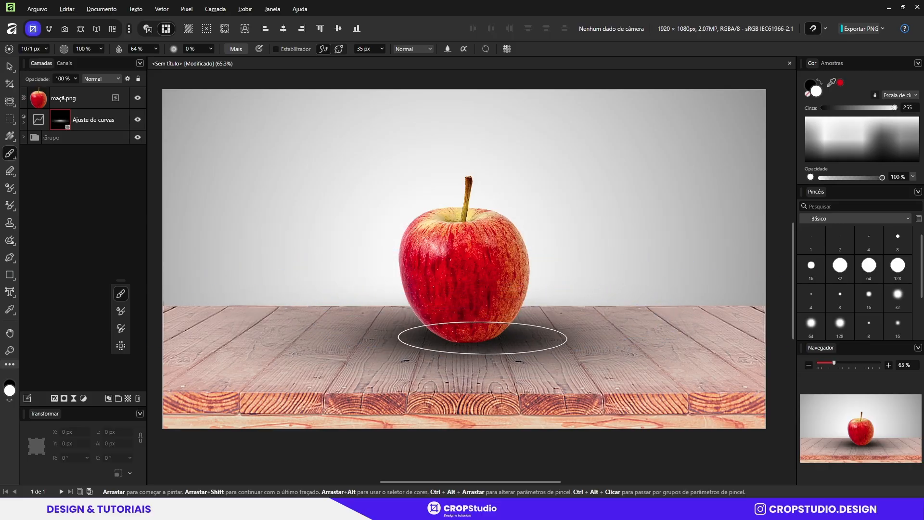
{"action": "left_click", "coordinate": [156, 49]}
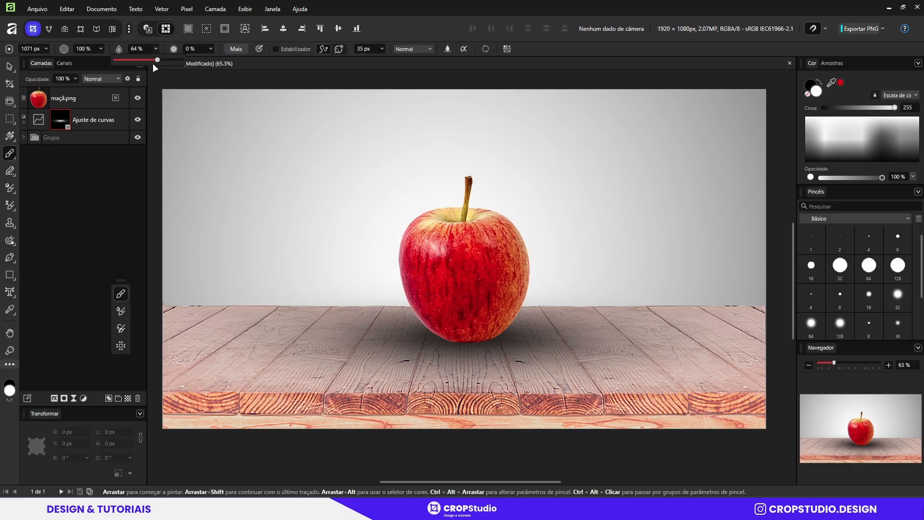
{"action": "left_click", "coordinate": [129, 59]}
{"action": "mouse_move", "coordinate": [464, 333]}
{"action": "left_mouse_down"}
{"action": "mouse_move", "coordinate": [510, 332]}
{"action": "mouse_move", "coordinate": [448, 338]}
{"action": "left_mouse_up"}
{"action": "left_click", "coordinate": [465, 340]}
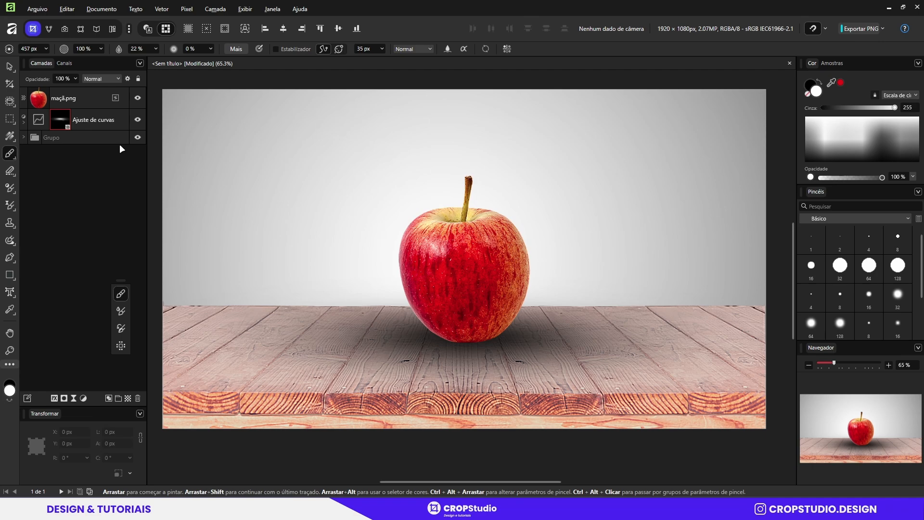
Paint a black contact dab on a new pixel layer directly below the apple and set its blend mode to Cor mais escura
{"action": "key", "text": "ctrl+z"}
{"action": "key", "text": "ctrl+shift+n"}
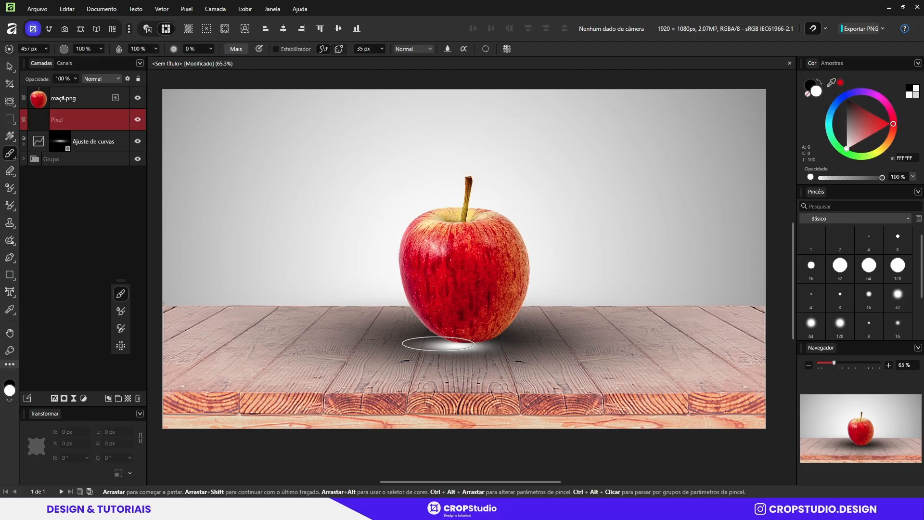
{"action": "key", "text": "x"}
{"action": "left_click", "coordinate": [447, 338]}
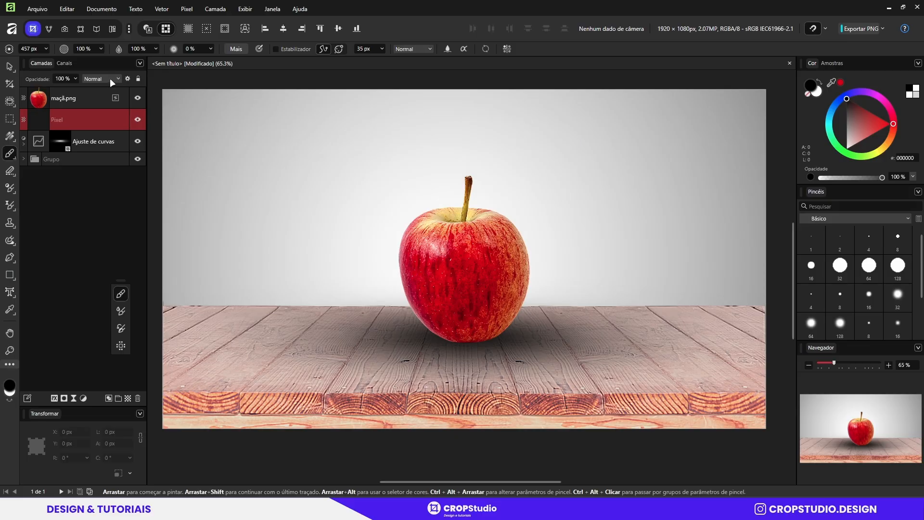
{"action": "left_click", "coordinate": [110, 78]}
{"action": "left_click", "coordinate": [106, 157]}
Paint a tighter black contact shadow along the apple's bottom edge with the brush reduced to 244 px
{"action": "scroll", "coordinate": [490, 354], "scroll_direction": "up", "scroll_amount": 4}
{"action": "mouse_move", "coordinate": [457, 325]}
{"action": "left_mouse_down"}
{"action": "mouse_move", "coordinate": [370, 325]}
{"action": "mouse_move", "coordinate": [451, 322]}
{"action": "left_mouse_up"}
{"action": "left_click", "coordinate": [422, 326]}
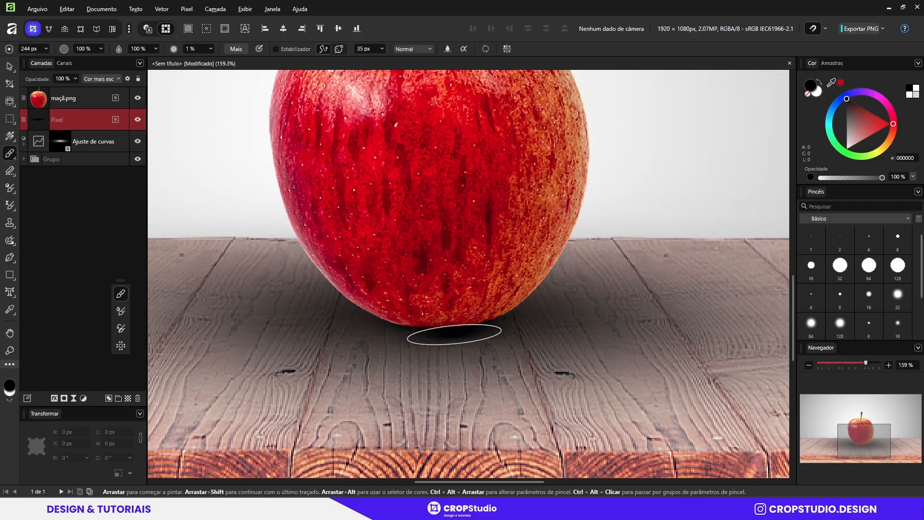
Try to adjust the contact-shadow layer's placement under the apple's base, and undo the change
{"action": "left_click", "coordinate": [10, 67]}
{"action": "scroll", "coordinate": [428, 312], "scroll_direction": "down", "scroll_amount": 2}
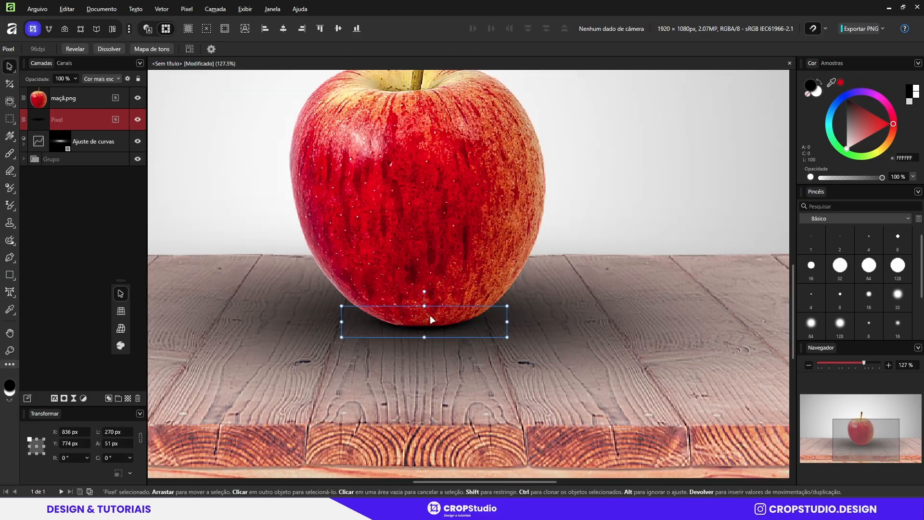
{"action": "left_click_drag", "start_coordinate": [424, 311], "coordinate": [422, 319]}
{"action": "key", "text": "ctrl+z"}
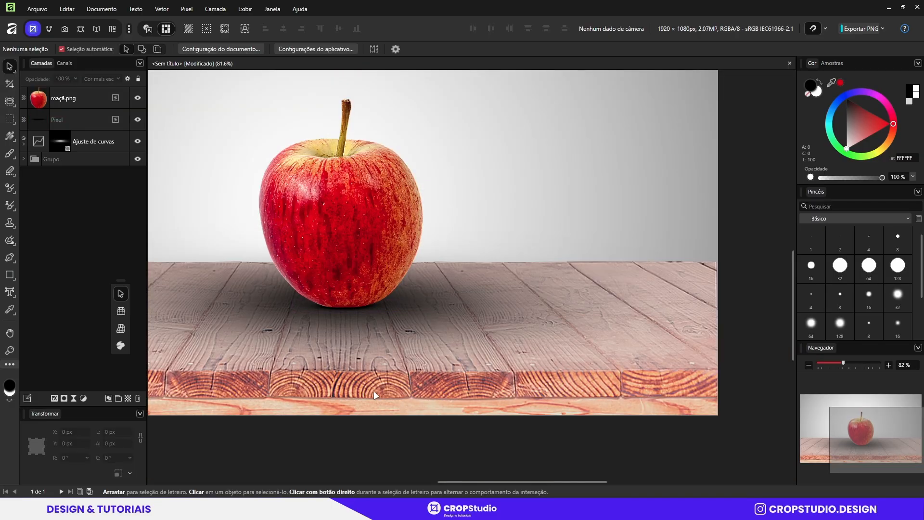
{"action": "left_click_drag", "start_coordinate": [372, 392], "coordinate": [454, 387]}
{"action": "scroll", "coordinate": [455, 391], "scroll_direction": "down", "scroll_amount": 2}
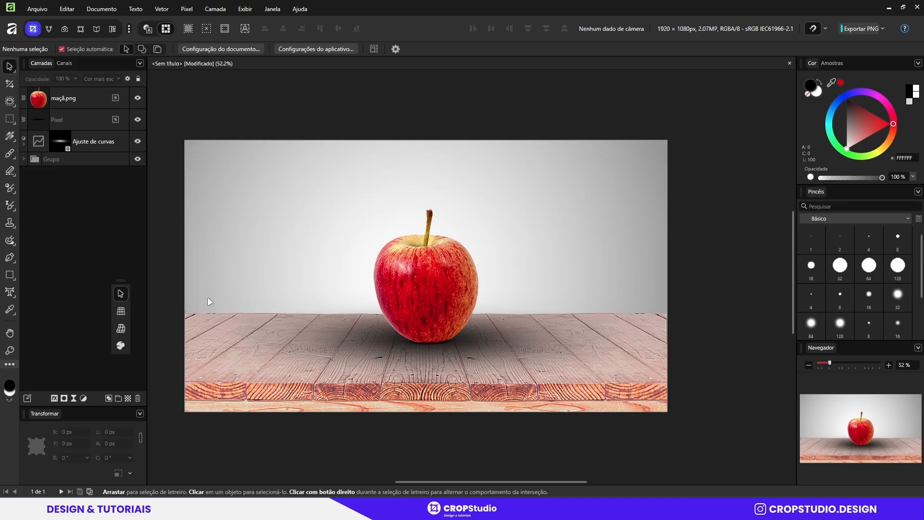
Add a Curves adjustment above the apple layer and darken the image by lowering the white point to 0,174
{"action": "left_click", "coordinate": [79, 99]}
{"action": "left_click", "coordinate": [84, 400]}
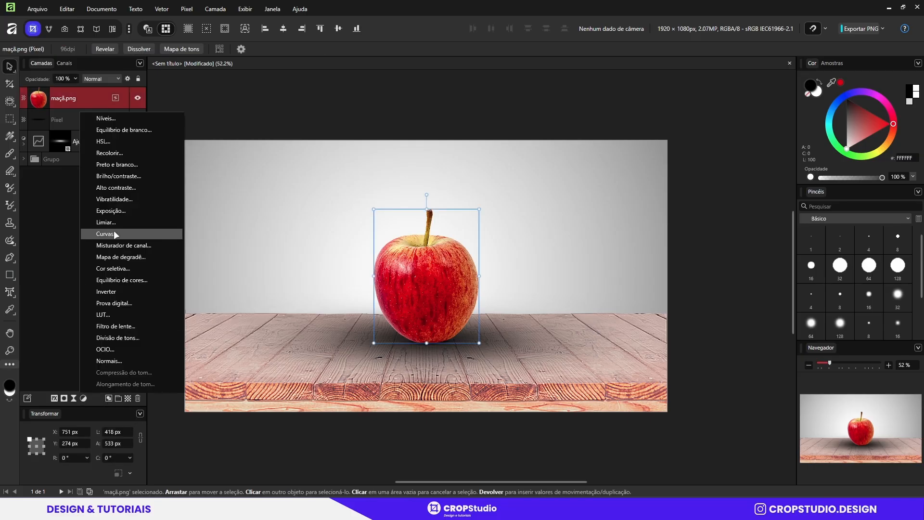
{"action": "left_click", "coordinate": [110, 221]}
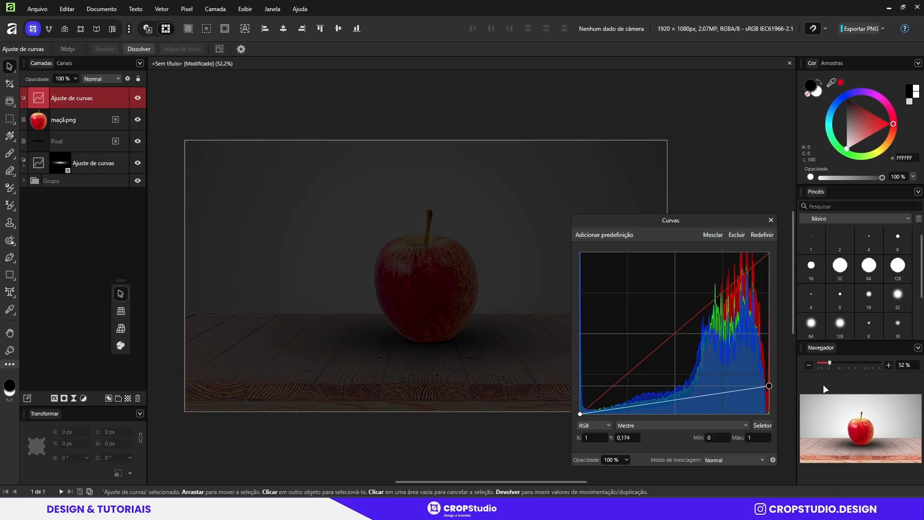
{"action": "left_click", "coordinate": [770, 220]}
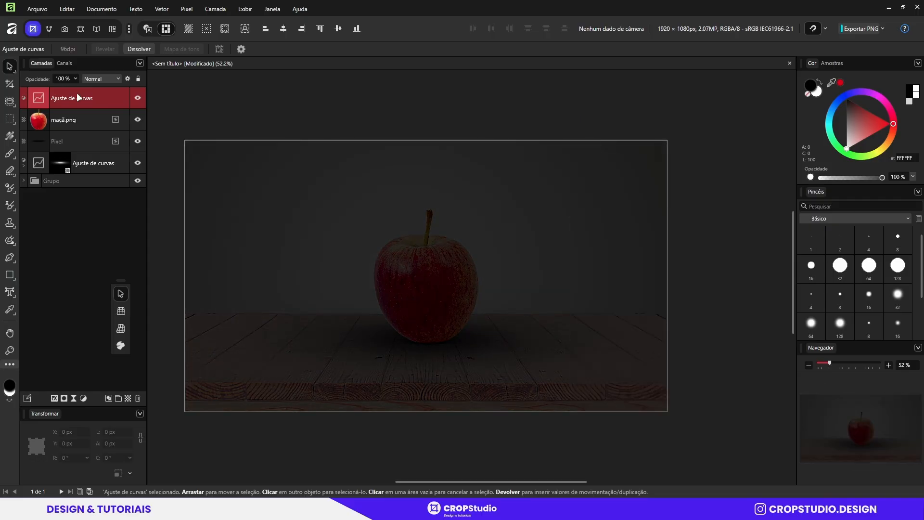
Hide the new Curves adjustment behind a black mask and get the Paint Brush ready for painting on it
{"action": "right_click", "coordinate": [35, 98]}
{"action": "left_click", "coordinate": [81, 284]}
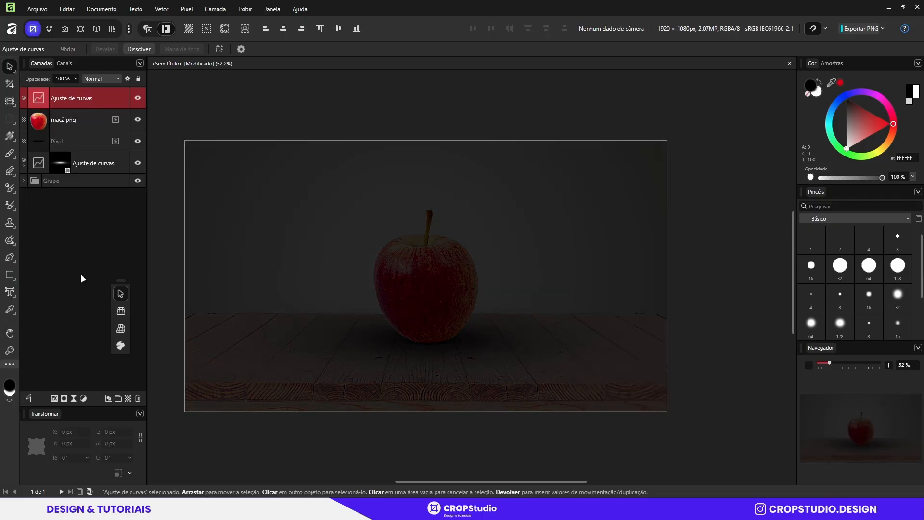
{"action": "left_click", "coordinate": [68, 396], "text": "alt"}
{"action": "key", "text": "b"}
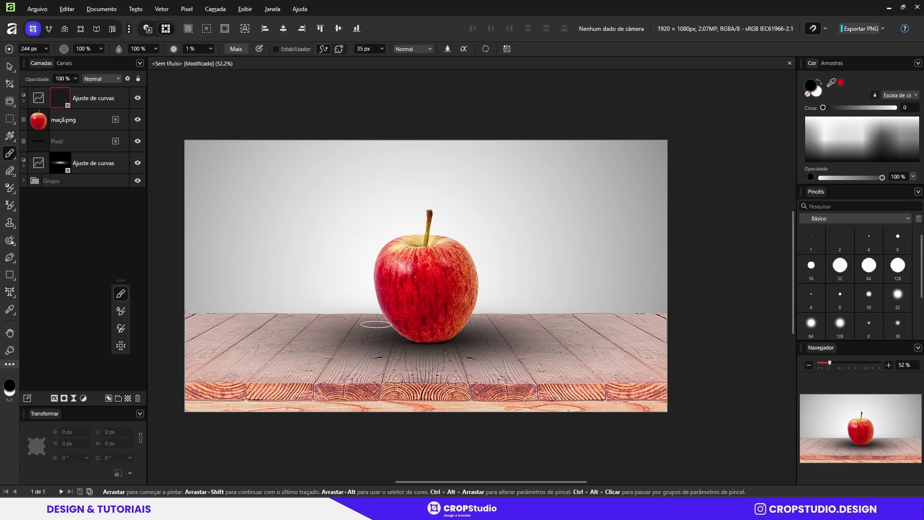
Enlarge the brush to 1579 px, switch to white at 40% flow, and try a stroke near the table's left edge
{"action": "left_click_drag", "start_coordinate": [334, 275], "coordinate": [410, 279]}
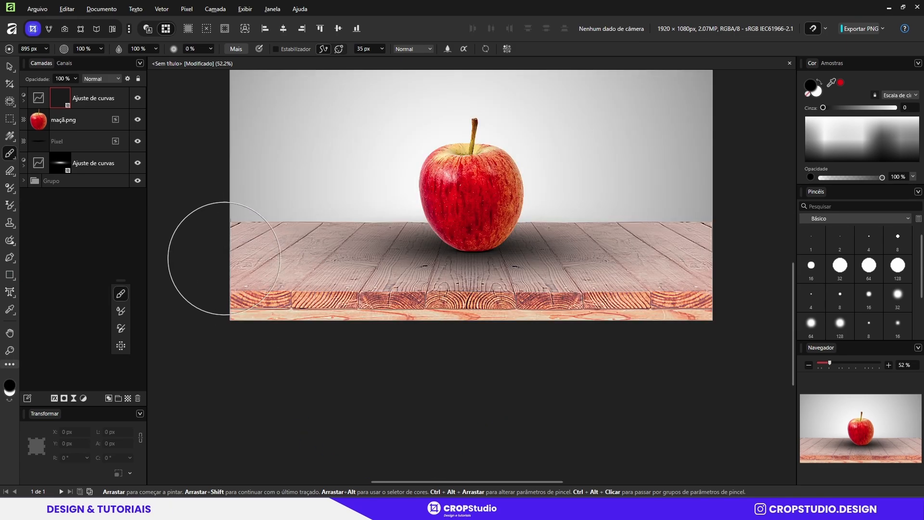
{"action": "left_click_drag", "start_coordinate": [258, 270], "coordinate": [377, 254]}
{"action": "key", "text": "x"}
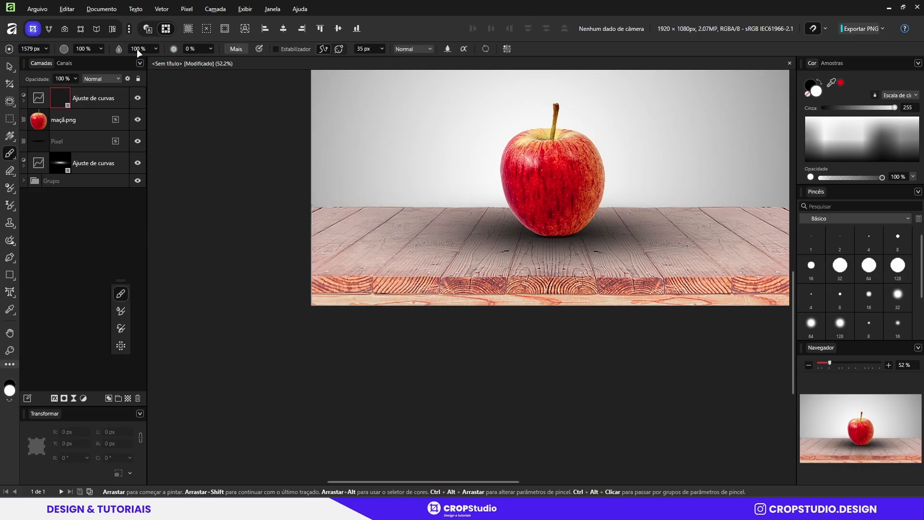
{"action": "scroll", "coordinate": [136, 48], "scroll_direction": "down", "scroll_amount": 2}
{"action": "scroll", "coordinate": [138, 51], "scroll_direction": "down", "scroll_amount": 2}
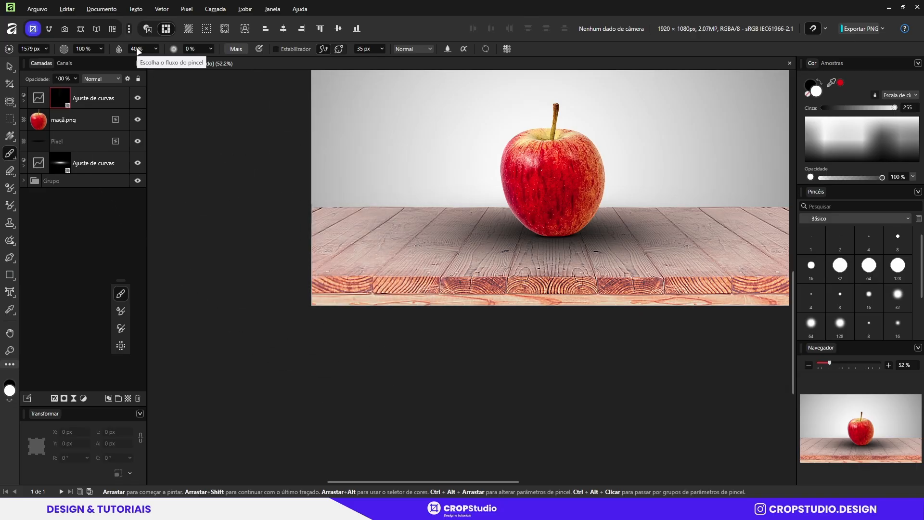
{"action": "left_click_drag", "start_coordinate": [303, 231], "coordinate": [269, 330]}
{"action": "key", "text": "ctrl+z"}
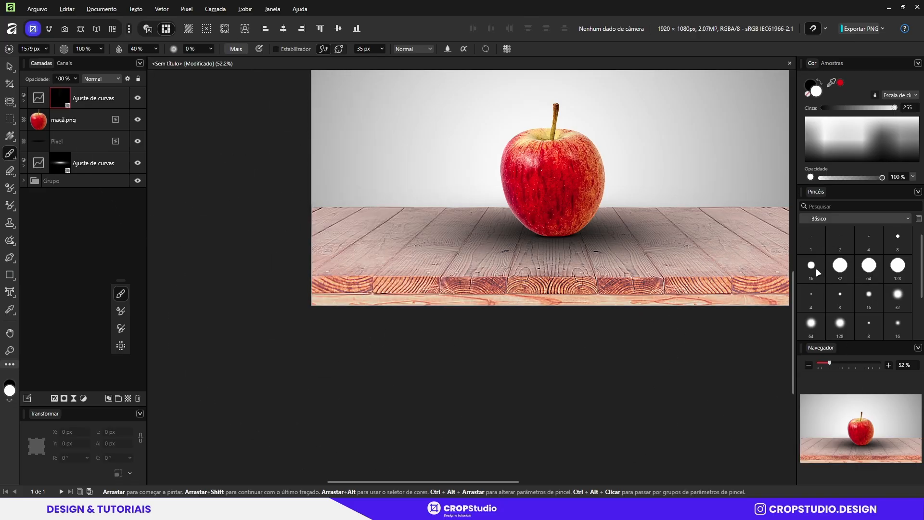
Choose the soft 128 px basic brush, set its flow to 28%, and enlarge it to 1357 px with 0% hardness
{"action": "left_click", "coordinate": [840, 323]}
{"action": "left_click", "coordinate": [155, 50]}
{"action": "left_click_drag", "start_coordinate": [111, 64], "coordinate": [110, 64]}
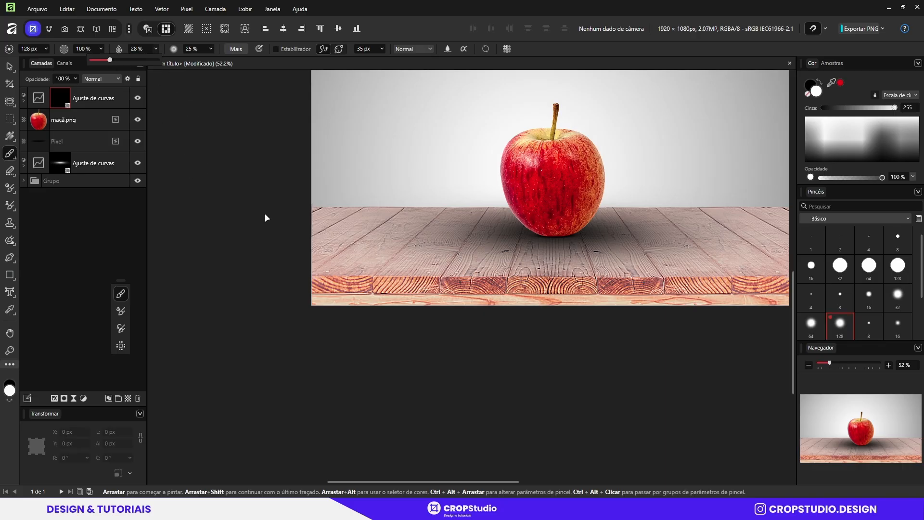
{"action": "left_click_drag", "start_coordinate": [380, 297], "coordinate": [486, 298]}
{"action": "left_click_drag", "start_coordinate": [329, 310], "coordinate": [328, 304]}
Paint white on the Curves mask to darken the table's front edge and lower corners
{"action": "mouse_move", "coordinate": [241, 260]}
{"action": "left_mouse_down"}
{"action": "mouse_move", "coordinate": [266, 270]}
{"action": "mouse_move", "coordinate": [207, 255]}
{"action": "mouse_move", "coordinate": [436, 328]}
{"action": "left_mouse_up"}
{"action": "left_click_drag", "start_coordinate": [594, 382], "coordinate": [348, 402]}
{"action": "mouse_move", "coordinate": [433, 352]}
{"action": "left_mouse_down"}
{"action": "mouse_move", "coordinate": [613, 289]}
{"action": "mouse_move", "coordinate": [660, 289]}
{"action": "left_mouse_up"}
{"action": "mouse_move", "coordinate": [632, 218]}
{"action": "left_mouse_down"}
{"action": "mouse_move", "coordinate": [626, 244]}
{"action": "mouse_move", "coordinate": [354, 403]}
{"action": "mouse_move", "coordinate": [450, 393]}
{"action": "mouse_move", "coordinate": [638, 354]}
{"action": "left_mouse_up"}
{"action": "mouse_move", "coordinate": [633, 319]}
{"action": "left_mouse_down"}
{"action": "mouse_move", "coordinate": [510, 367]}
{"action": "mouse_move", "coordinate": [351, 356]}
{"action": "mouse_move", "coordinate": [366, 371]}
{"action": "left_mouse_up"}
{"action": "mouse_move", "coordinate": [405, 356]}
{"action": "left_mouse_down"}
{"action": "mouse_move", "coordinate": [302, 336]}
{"action": "mouse_move", "coordinate": [469, 441]}
{"action": "left_mouse_up"}
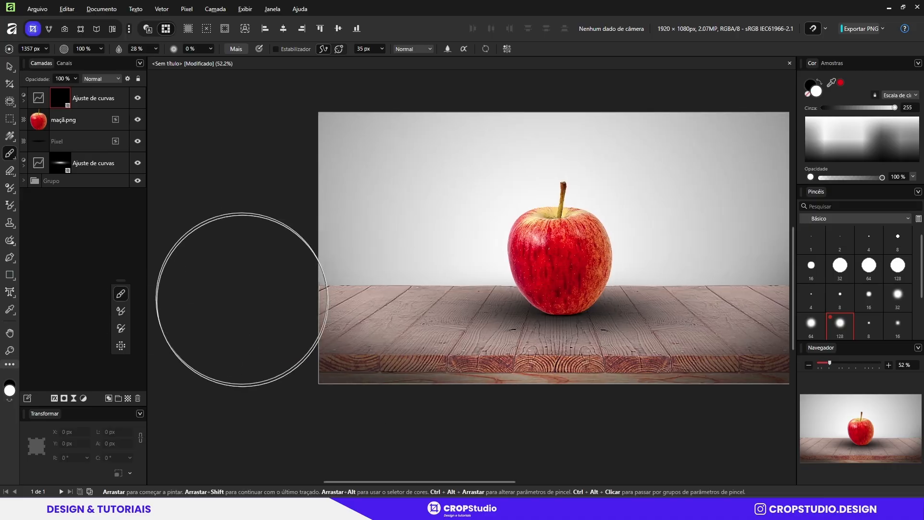
Try darkening the image's left side and upper-left corner on the Curves mask, and undo those strokes
{"action": "left_click_drag", "start_coordinate": [243, 298], "coordinate": [368, 445]}
{"action": "left_click_drag", "start_coordinate": [332, 266], "coordinate": [289, 357]}
{"action": "key", "text": "ctrl+z"}
{"action": "mouse_move", "coordinate": [231, 330]}
{"action": "left_mouse_down"}
{"action": "mouse_move", "coordinate": [326, 160]}
{"action": "mouse_move", "coordinate": [224, 195]}
{"action": "mouse_move", "coordinate": [402, 132]}
{"action": "left_mouse_up"}
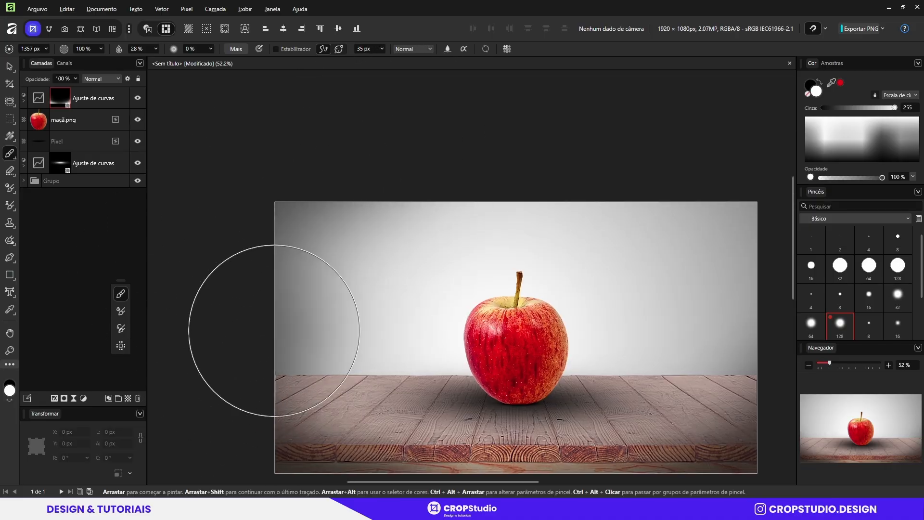
{"action": "key", "text": "ctrl+z"}
{"action": "key", "text": "ctrl+z"}
Build up the darkening along the table's front edge and both lower corners with further soft strokes on the mask
{"action": "left_click_drag", "start_coordinate": [373, 463], "coordinate": [305, 324]}
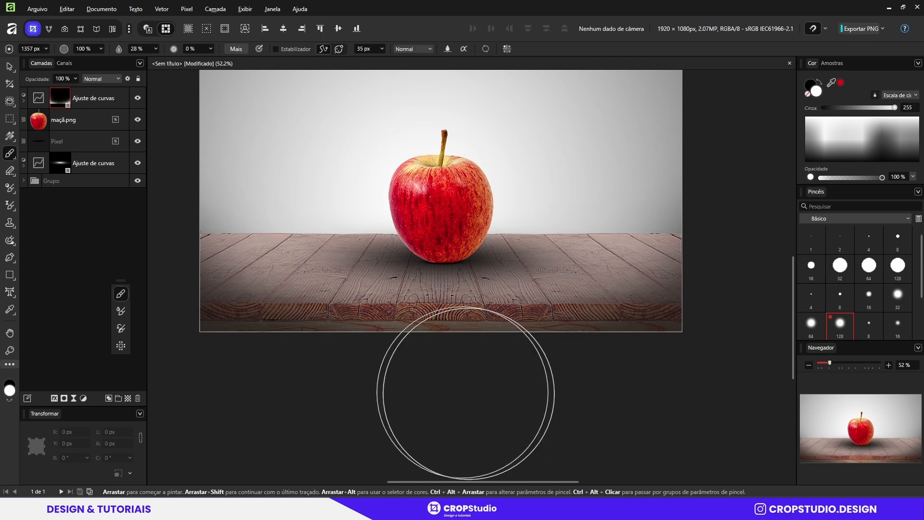
{"action": "key", "text": "space"}
{"action": "mouse_move", "coordinate": [522, 408]}
{"action": "left_mouse_down"}
{"action": "mouse_move", "coordinate": [427, 379]}
{"action": "mouse_move", "coordinate": [503, 432]}
{"action": "left_mouse_up"}
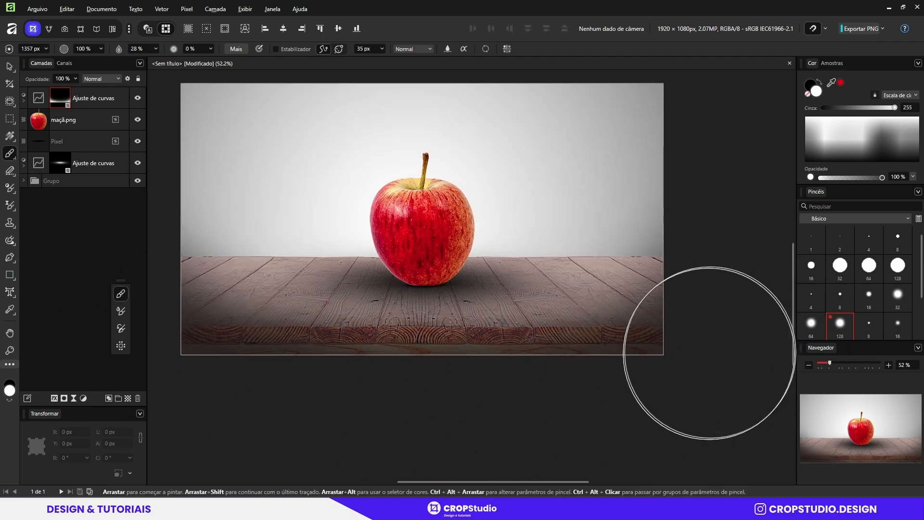
{"action": "key", "text": "space"}
{"action": "left_click_drag", "start_coordinate": [319, 437], "coordinate": [367, 433]}
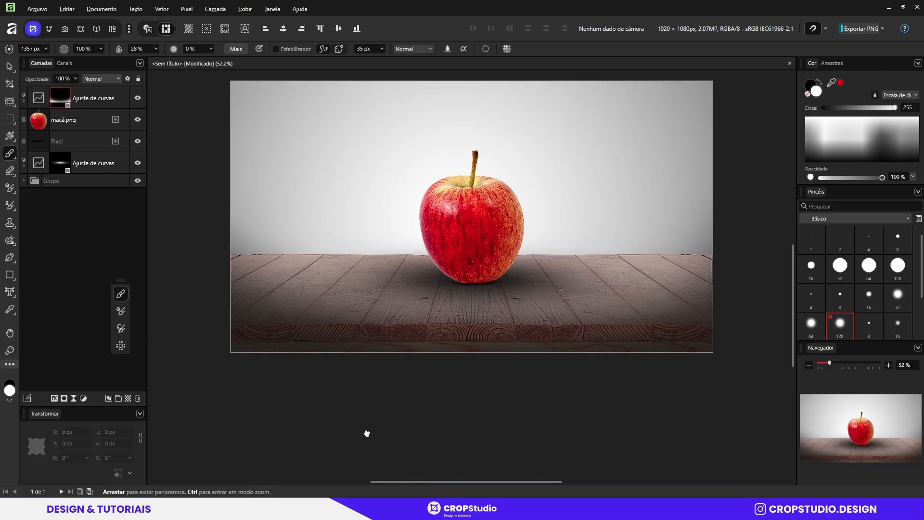
{"action": "key", "text": "space"}
{"action": "left_click_drag", "start_coordinate": [475, 314], "coordinate": [364, 339]}
Add a pixel layer clipped inside the apple, using Cor mais escura blending, and sample a dark red from the apple's lower part
{"action": "key", "text": "v"}
{"action": "scroll", "coordinate": [432, 271], "scroll_direction": "up", "scroll_amount": 1}
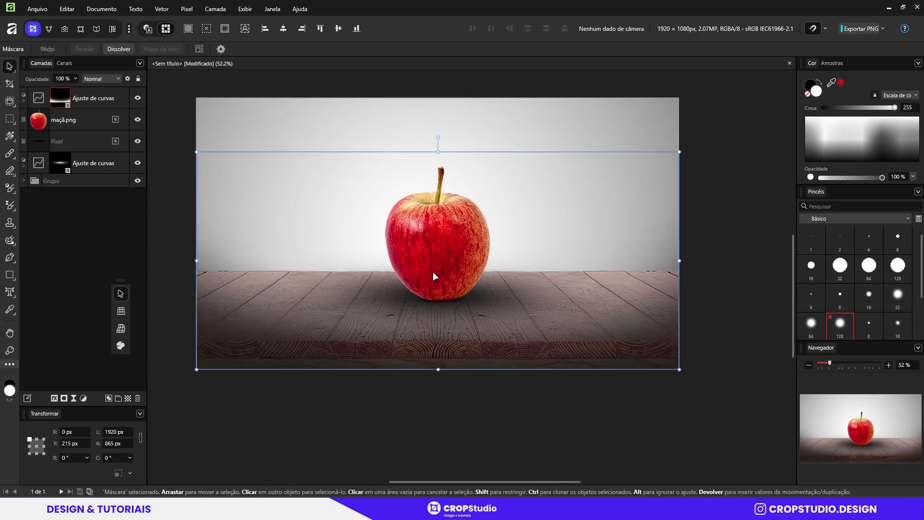
{"action": "left_click", "coordinate": [432, 272]}
{"action": "scroll", "coordinate": [442, 290], "scroll_direction": "up", "scroll_amount": 2}
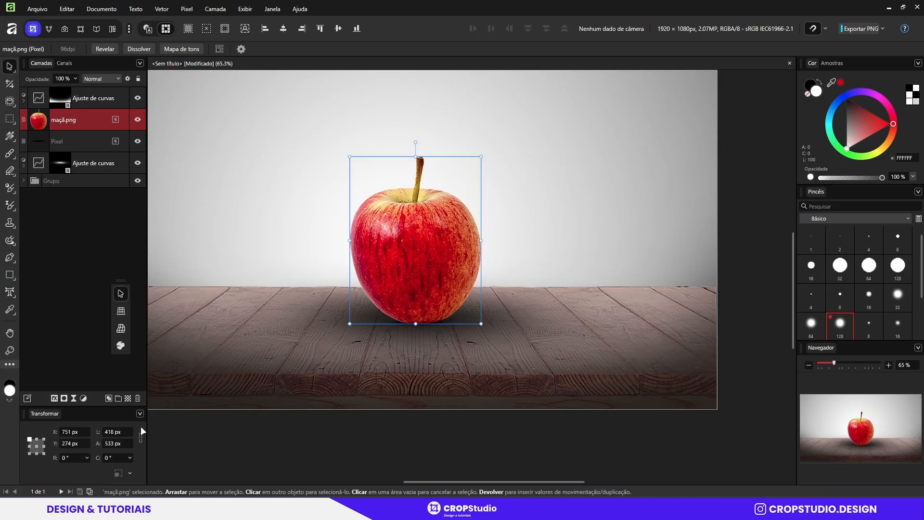
{"action": "left_click", "coordinate": [128, 398]}
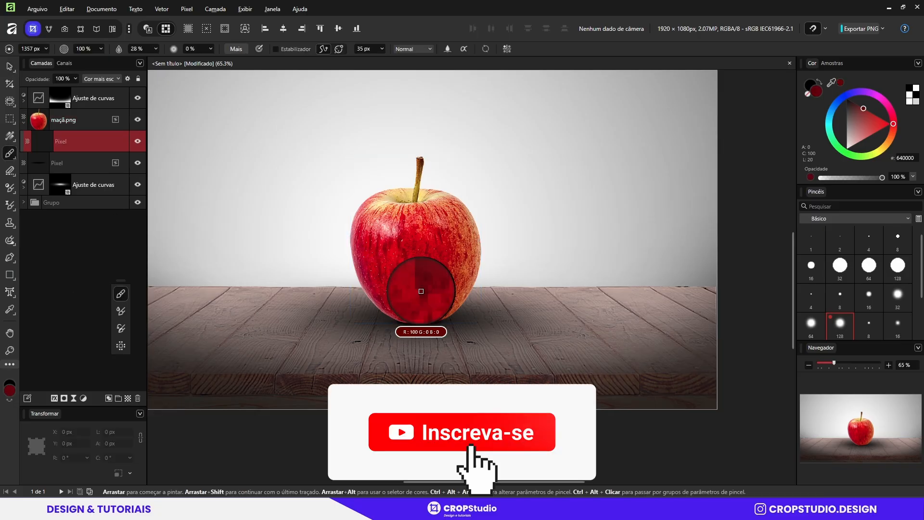
{"action": "left_click_drag", "start_coordinate": [421, 291], "coordinate": [422, 290]}
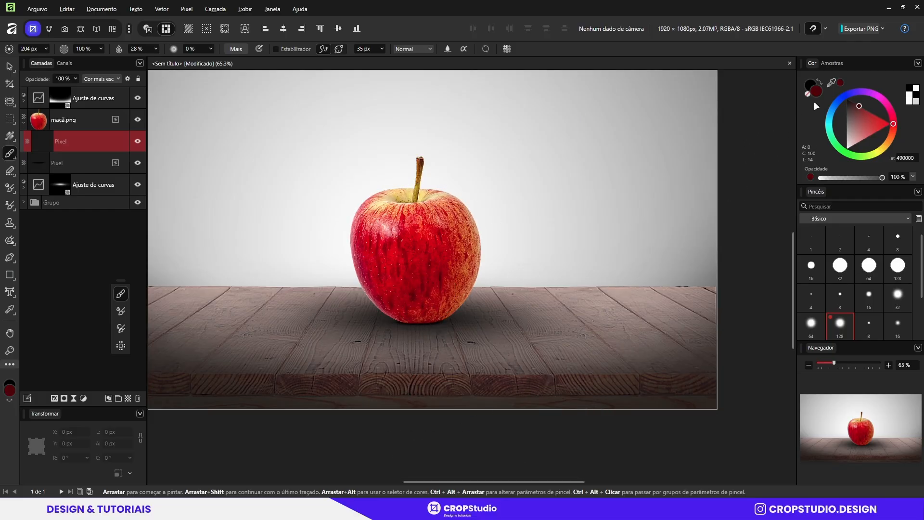
Darken the sampled brush colour to the near-black red 150000
{"action": "double_click", "coordinate": [817, 91]}
{"action": "left_click", "coordinate": [671, 294]}
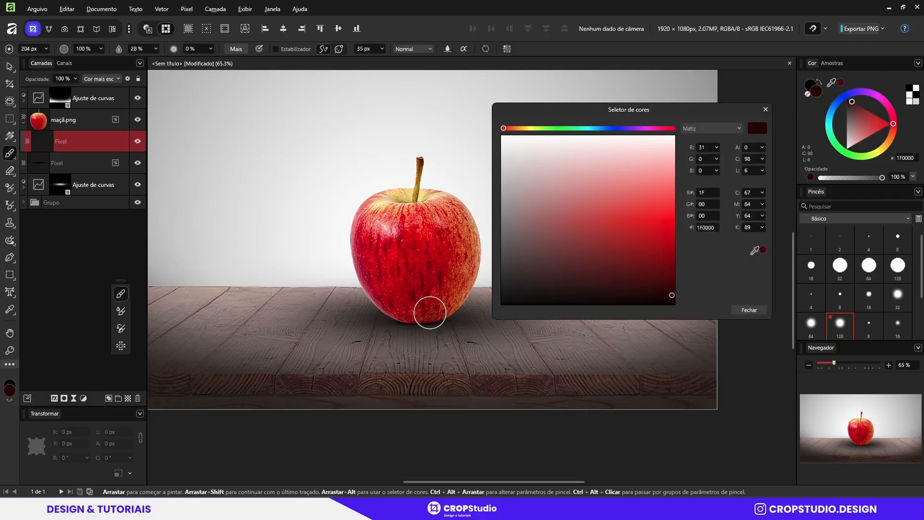
{"action": "left_click", "coordinate": [672, 299]}
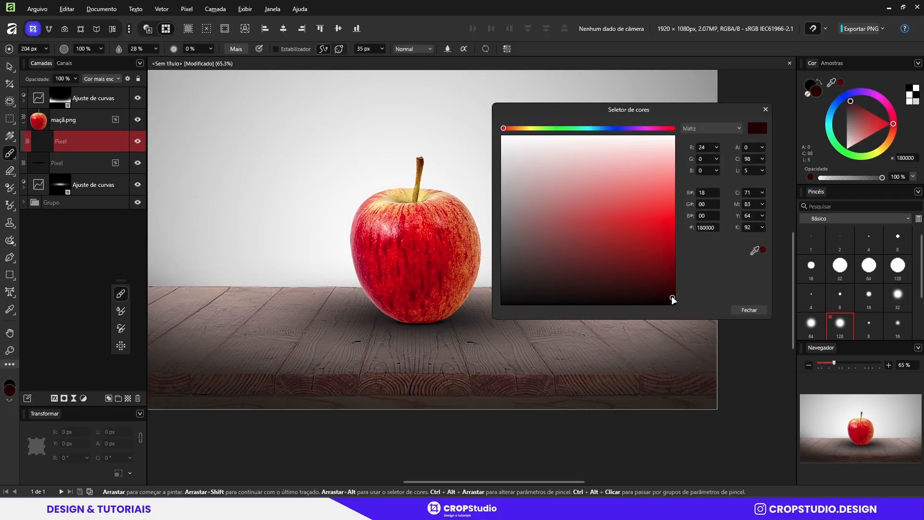
{"action": "left_click", "coordinate": [748, 311]}
Set the brush flow to 50% and enlarge the brush to 511 px
{"action": "left_click", "coordinate": [136, 49]}
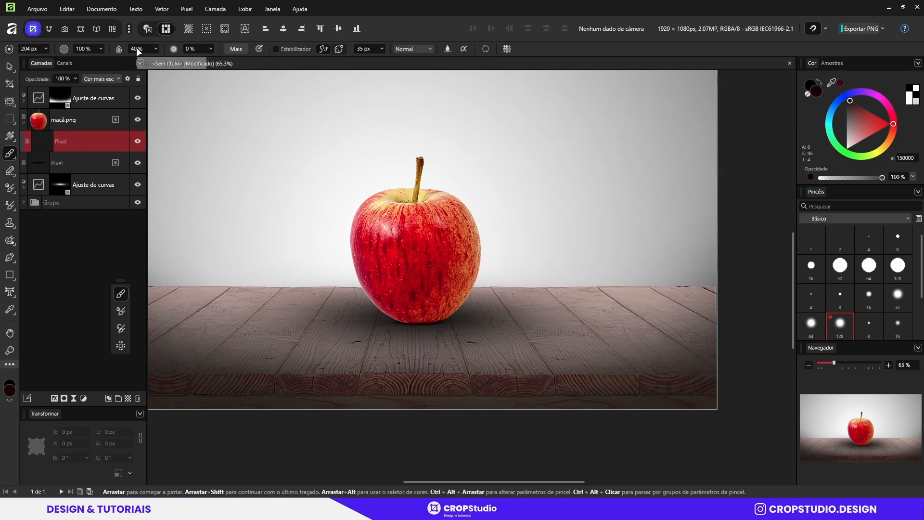
{"action": "type", "text": "50"}
{"action": "key", "text": "bracketright"}
{"action": "key", "text": "bracketright"}
{"action": "key", "text": "bracketright"}
{"action": "key", "text": "bracketright"}
{"action": "key", "text": "bracketright"}
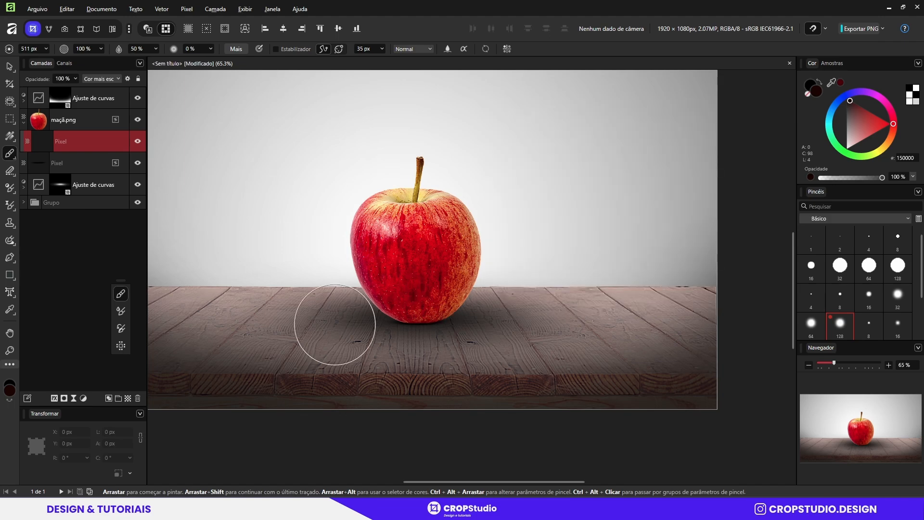
Paint soft dark red shading across the apple's lower part on the clipped pixel layer, undoing the excess stroke
{"action": "mouse_move", "coordinate": [335, 324]}
{"action": "left_mouse_down"}
{"action": "mouse_move", "coordinate": [305, 307]}
{"action": "mouse_move", "coordinate": [571, 326]}
{"action": "mouse_move", "coordinate": [351, 313]}
{"action": "mouse_move", "coordinate": [617, 393]}
{"action": "mouse_move", "coordinate": [367, 338]}
{"action": "mouse_move", "coordinate": [371, 382]}
{"action": "mouse_move", "coordinate": [449, 324]}
{"action": "mouse_move", "coordinate": [595, 313]}
{"action": "left_mouse_up"}
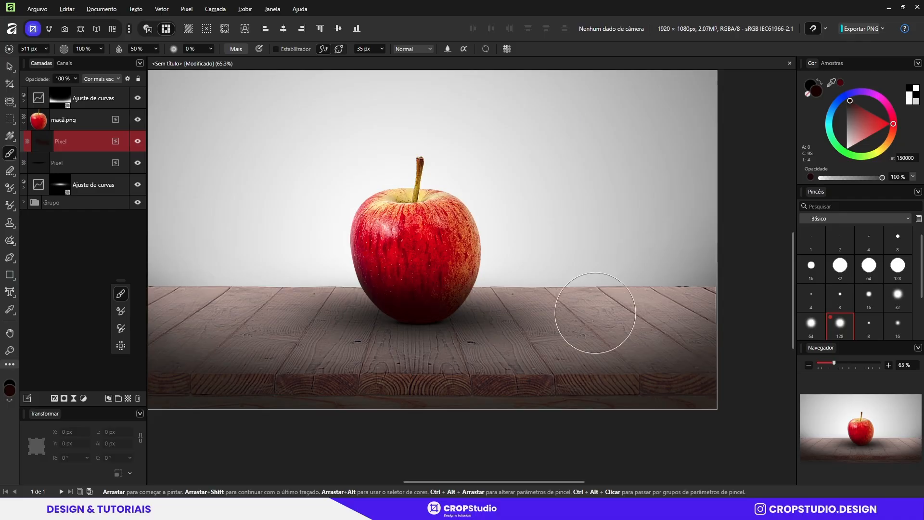
{"action": "key", "text": "ctrl+z"}
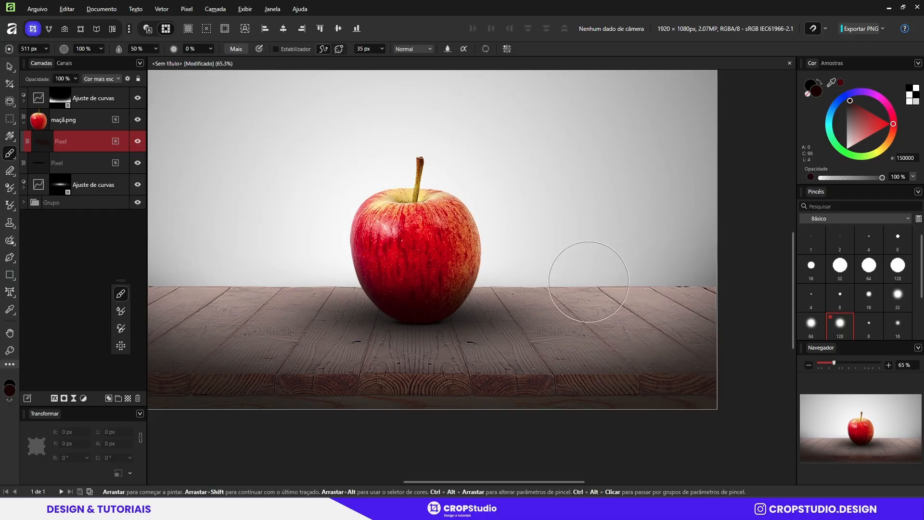
{"action": "key", "text": "v"}
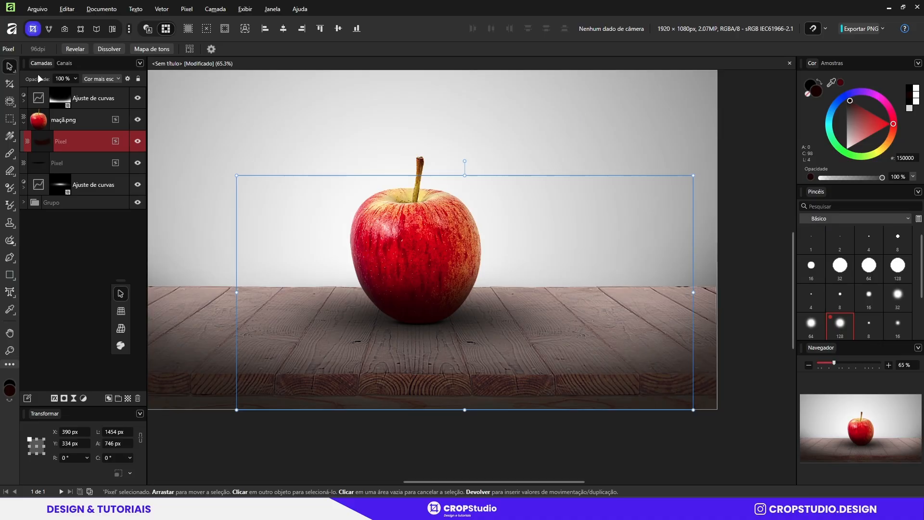
In the shading layer's blend options, add a source-range point at 51.3% input and 100% output, and lower both curve ends to about 76%
{"action": "left_click_drag", "start_coordinate": [37, 77], "coordinate": [23, 79]}
{"action": "left_click", "coordinate": [128, 79]}
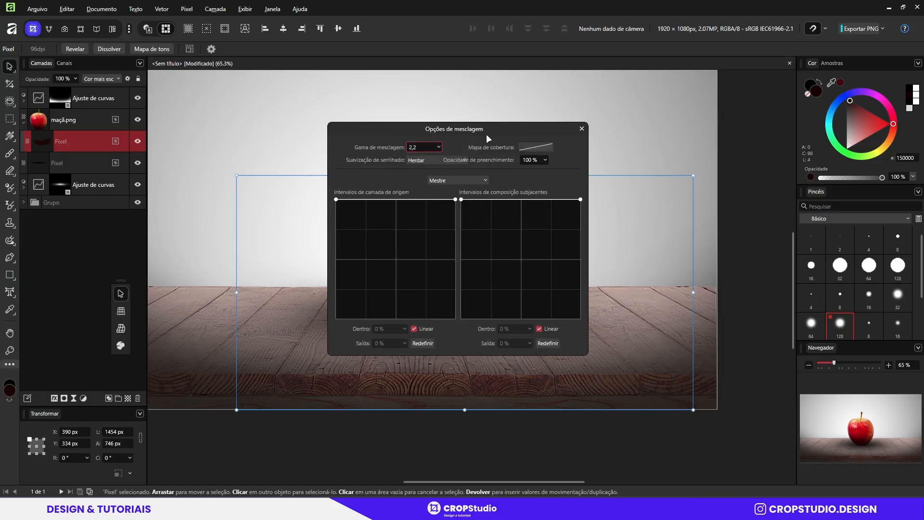
{"action": "left_click_drag", "start_coordinate": [487, 136], "coordinate": [681, 107]}
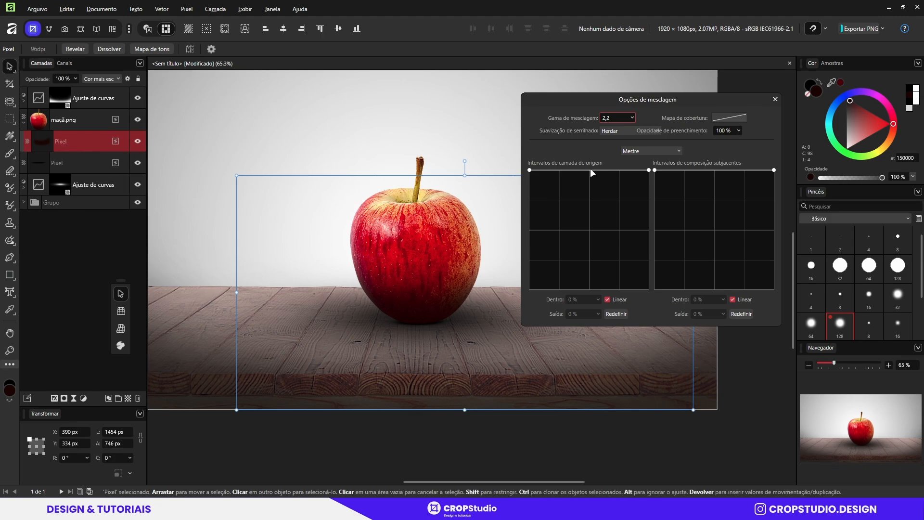
{"action": "left_click_drag", "start_coordinate": [590, 170], "coordinate": [591, 170]}
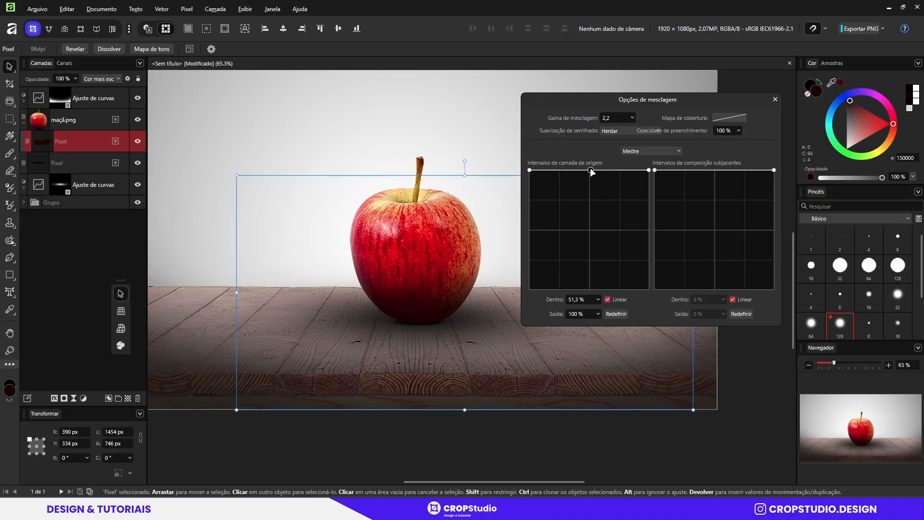
{"action": "left_click_drag", "start_coordinate": [529, 170], "coordinate": [530, 198]}
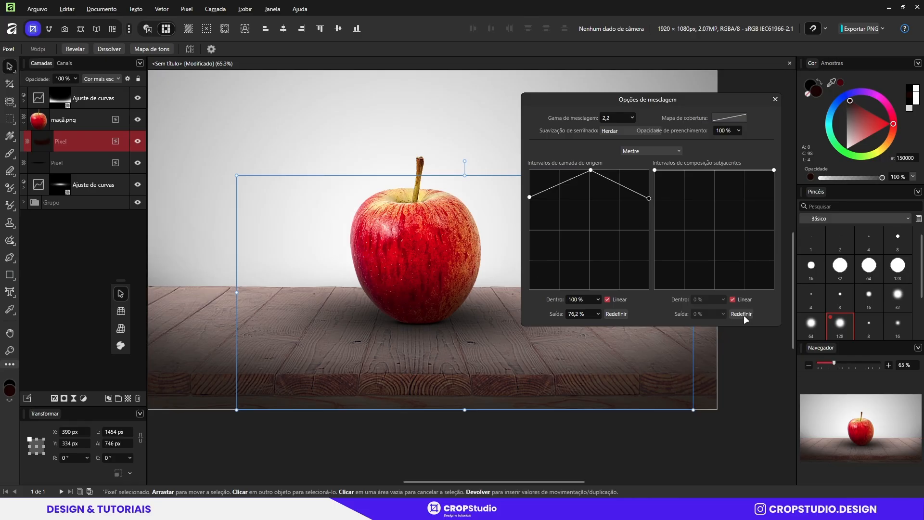
{"action": "left_click", "coordinate": [583, 332]}
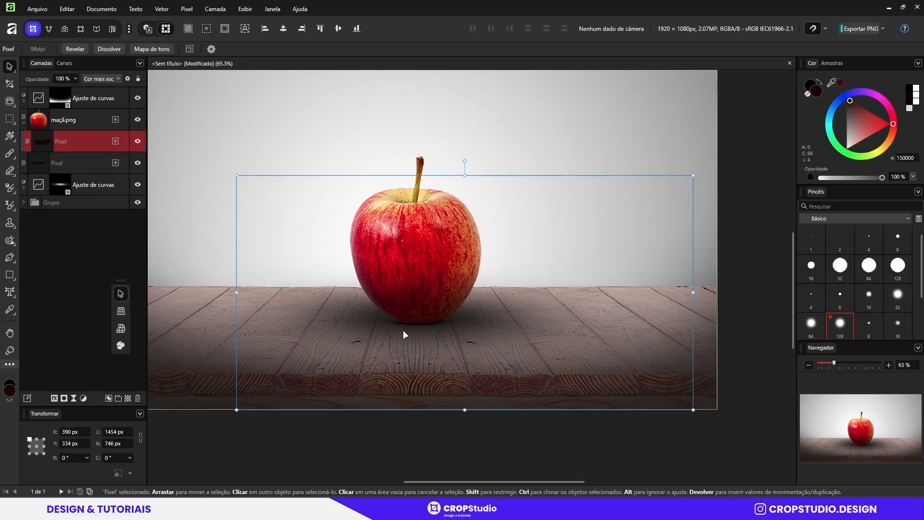
Toggle the clipped shading layer's visibility to compare the apple with and without it, and clear the layer selection
{"action": "left_click", "coordinate": [137, 141]}
{"action": "left_click", "coordinate": [137, 141]}
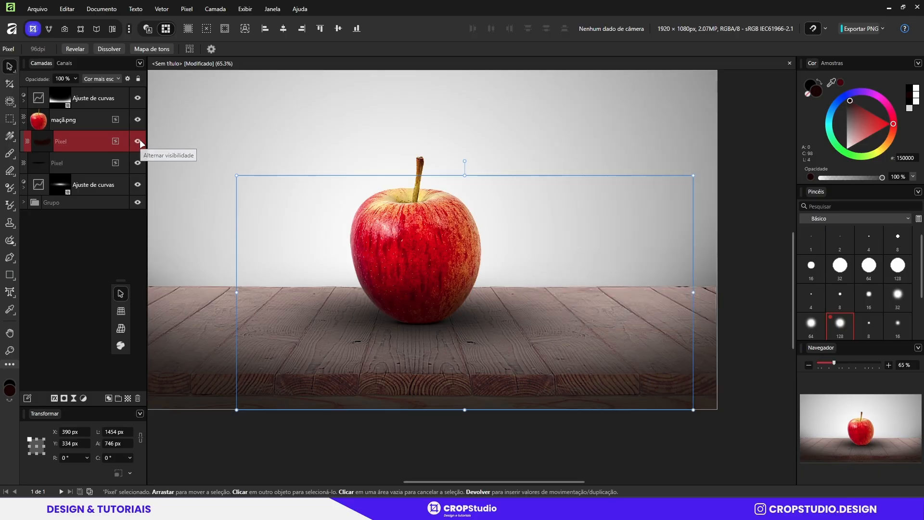
{"action": "scroll", "coordinate": [439, 406], "scroll_direction": "down", "scroll_amount": 2}
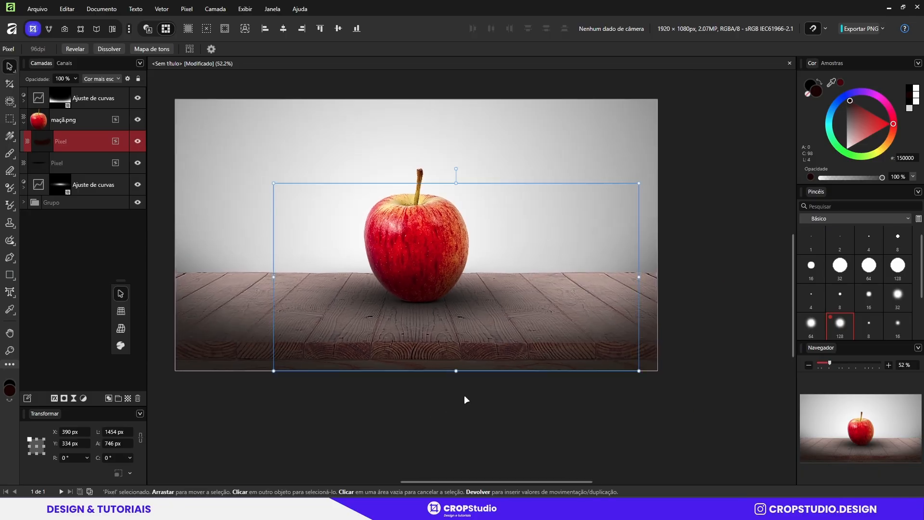
{"action": "scroll", "coordinate": [434, 380], "scroll_direction": "down", "scroll_amount": 2}
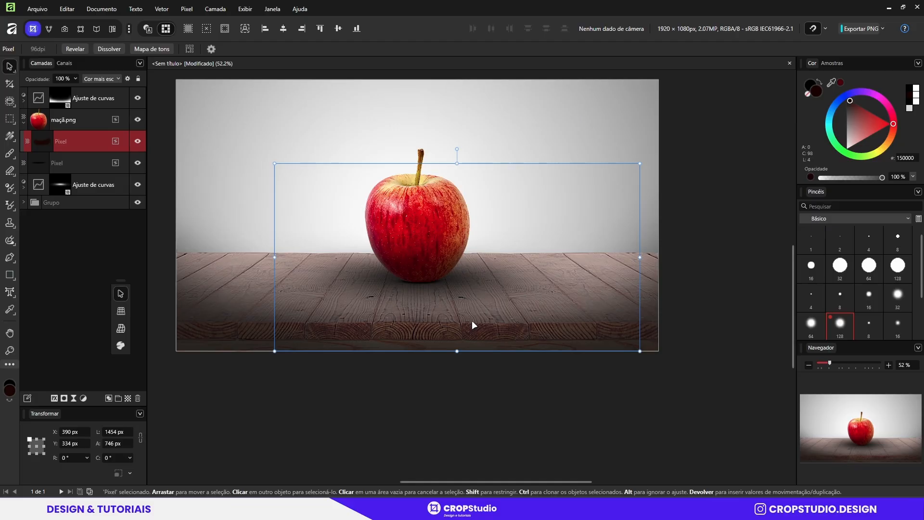
{"action": "left_click_drag", "start_coordinate": [472, 321], "coordinate": [459, 326]}
{"action": "left_click", "coordinate": [138, 140]}
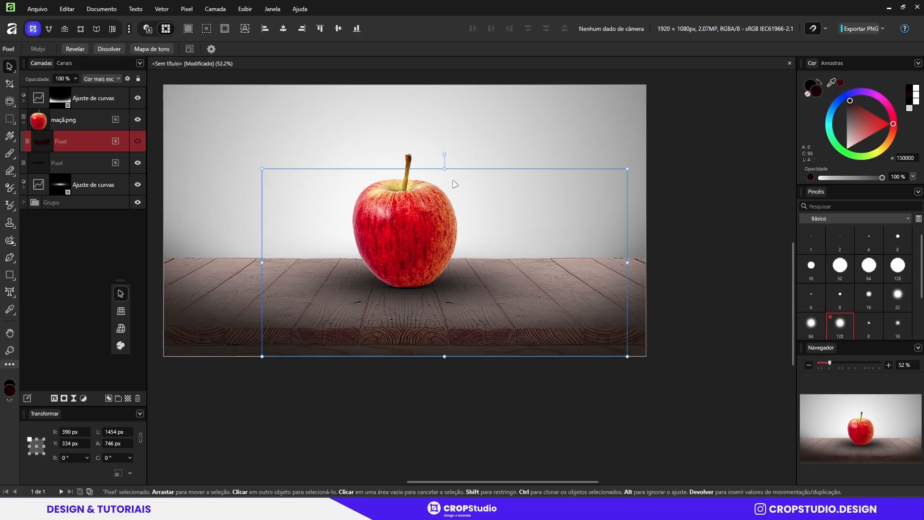
{"action": "left_click", "coordinate": [523, 358]}
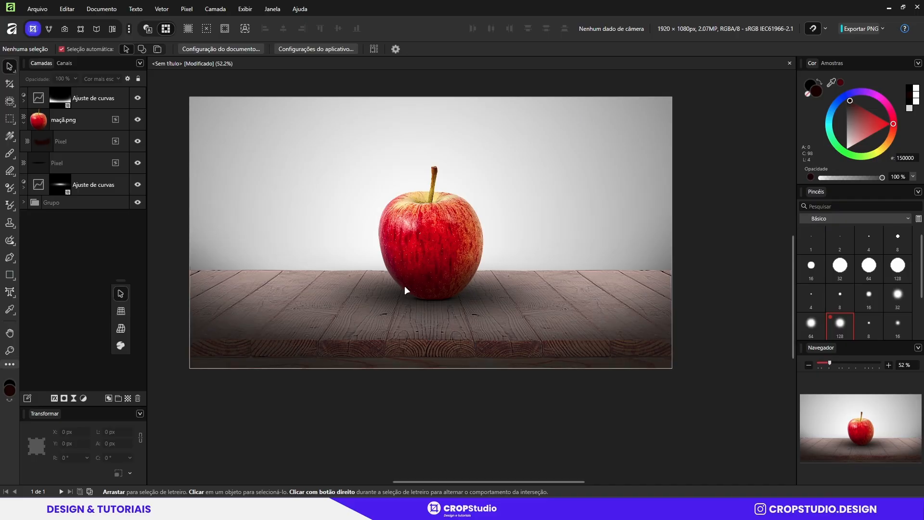
Expand the uppermost Curves adjustment to inspect its mask, and collapse both it and the apple's nested layers
{"action": "left_click", "coordinate": [24, 100]}
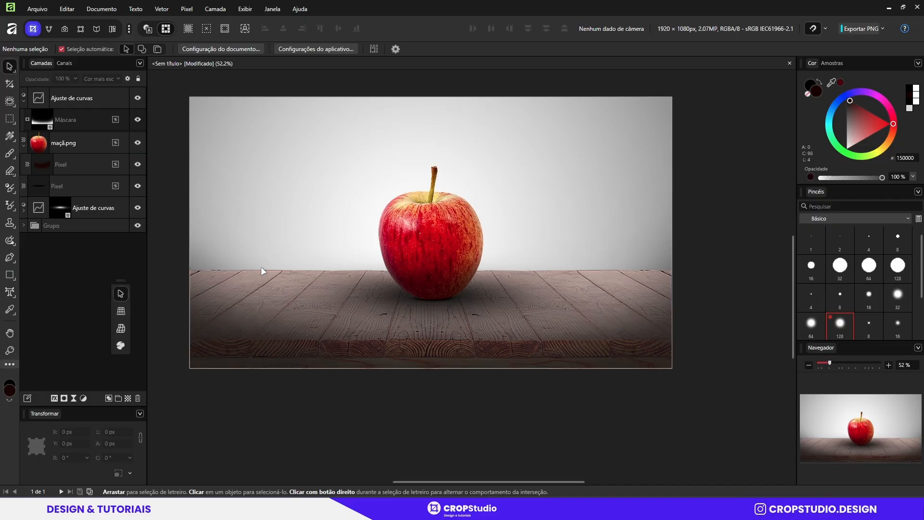
{"action": "left_click", "coordinate": [25, 148]}
{"action": "left_click", "coordinate": [22, 102]}
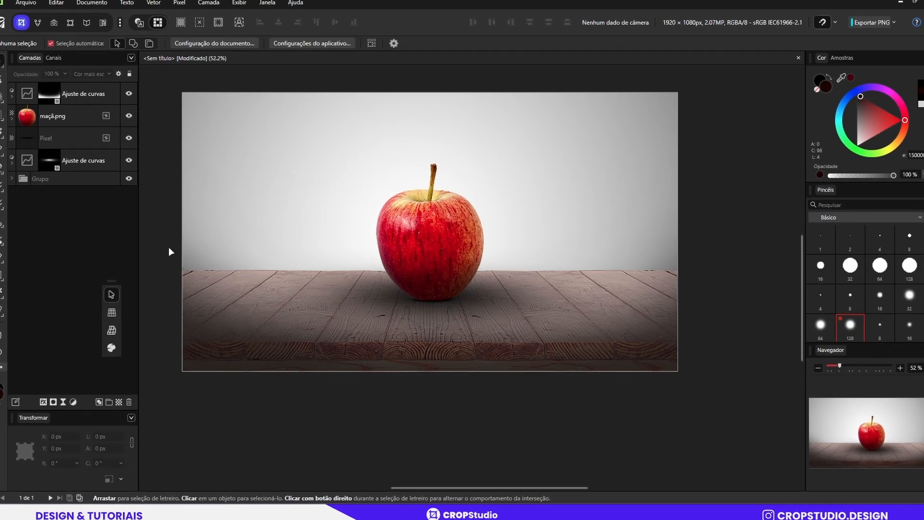